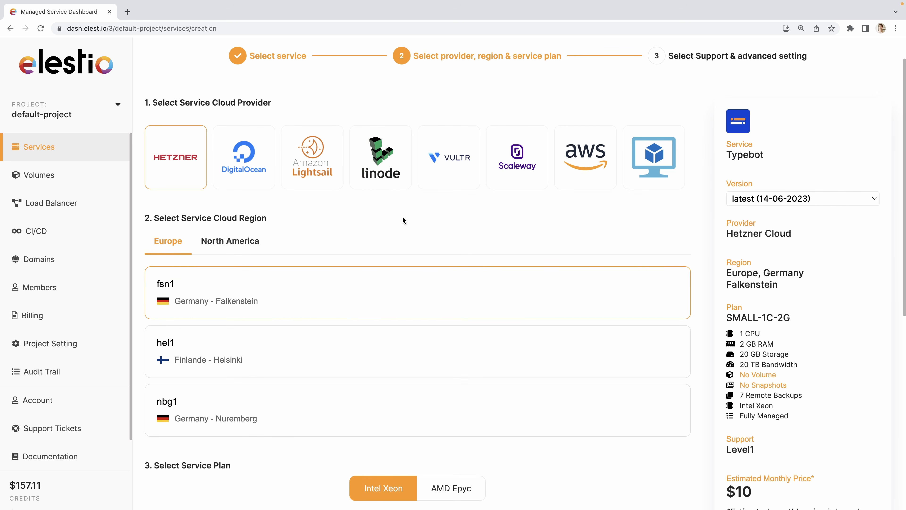
Create the Typebot service on Scaleway in Paris (fr-par-1) with the SMALL-2C-2G plan, Level 1 support and the name typebot-cwnrk.
click(513, 168)
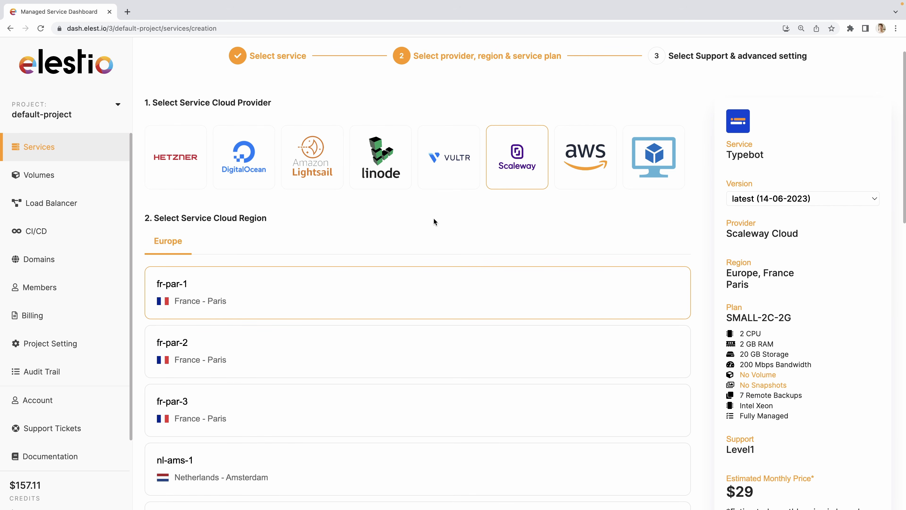
scroll(434, 221, down, 2)
scroll(263, 376, down, 12)
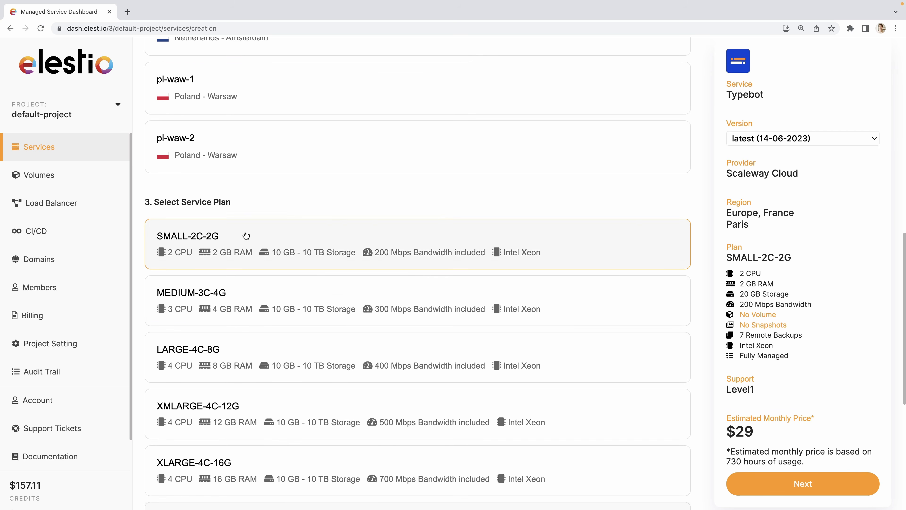
scroll(340, 366, down, 2)
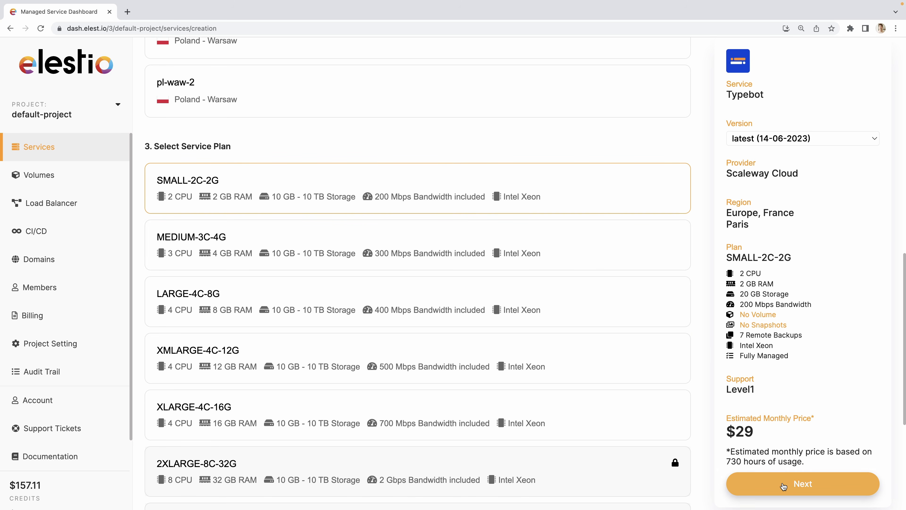
click(785, 485)
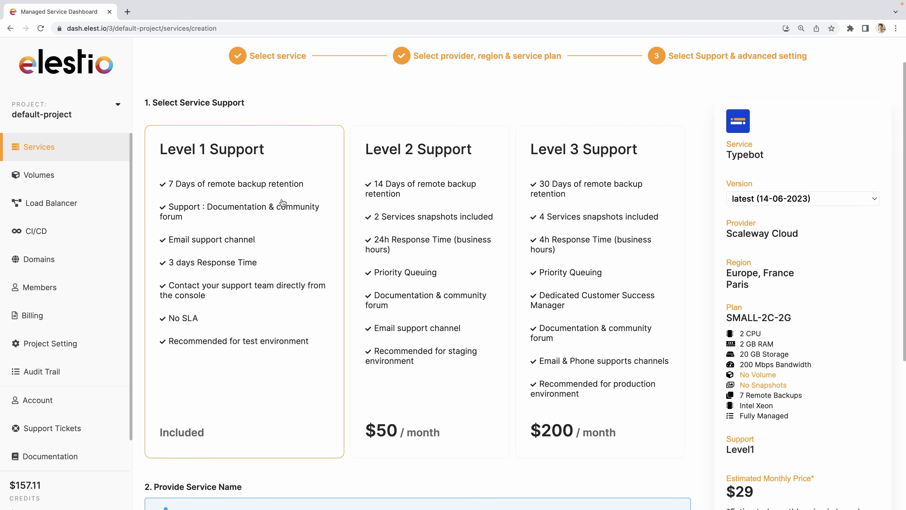
scroll(241, 314, down, 7)
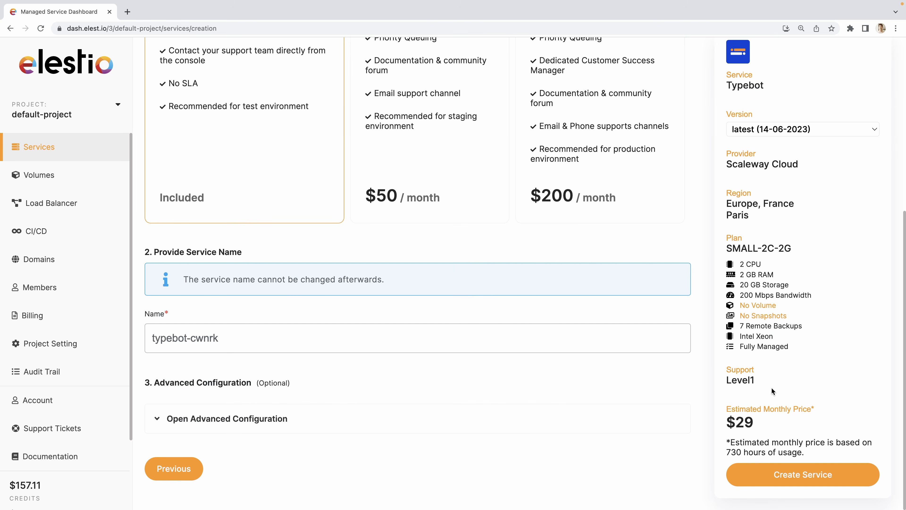
click(769, 474)
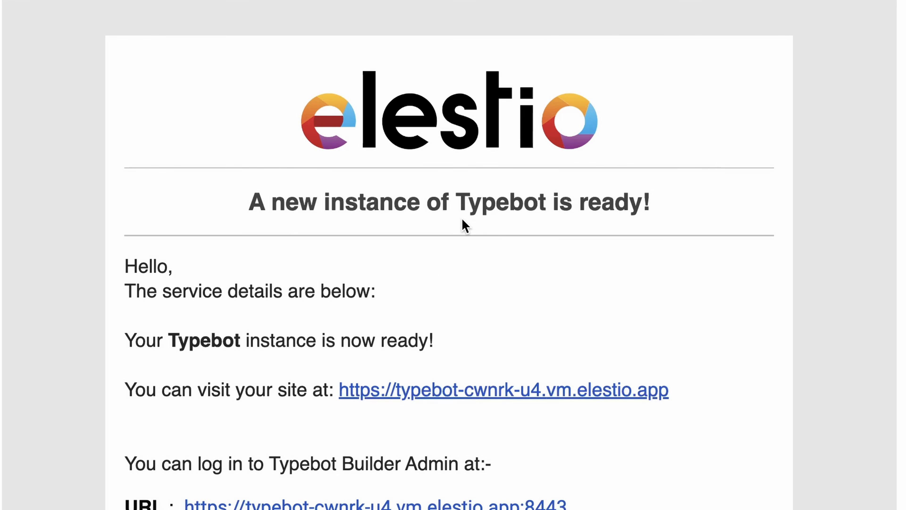
Open the Typebot Builder admin URL from the instance-ready email and sign in with the account e-mail through the emailed magic link.
scroll(138, 361, down, 4)
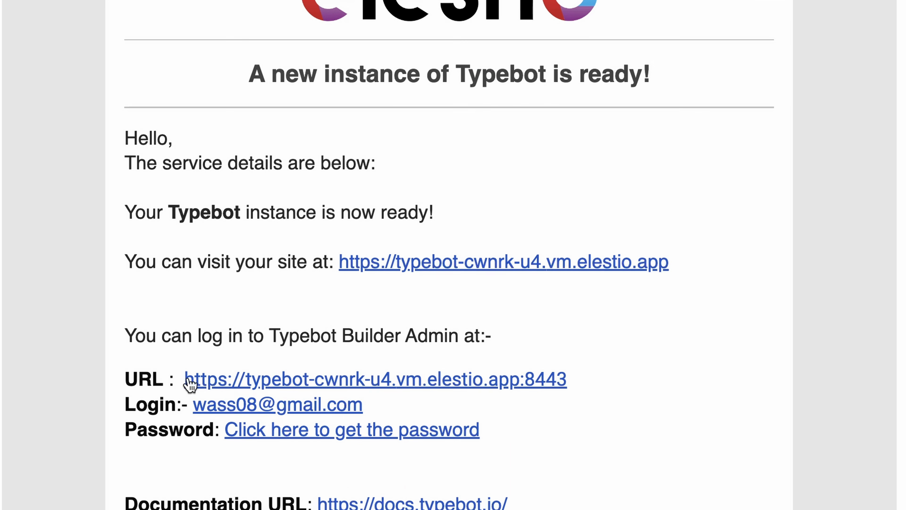
click(230, 380)
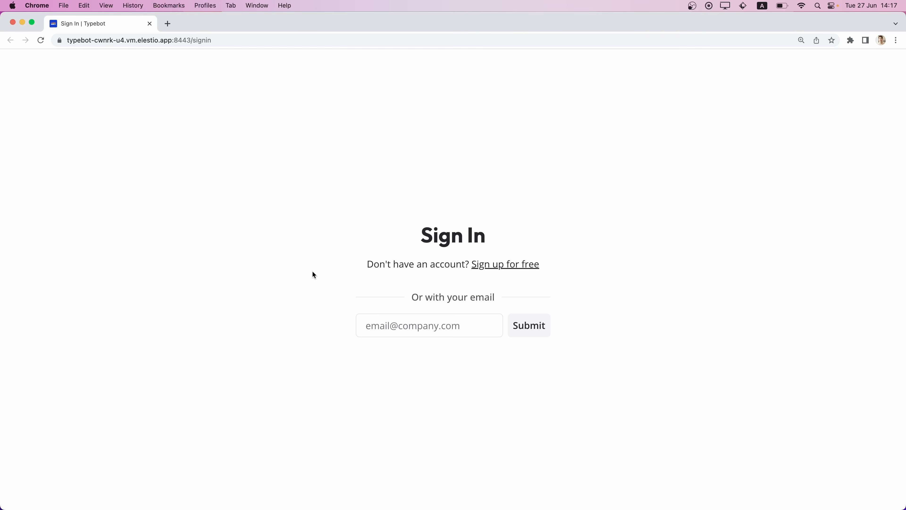
click(388, 333)
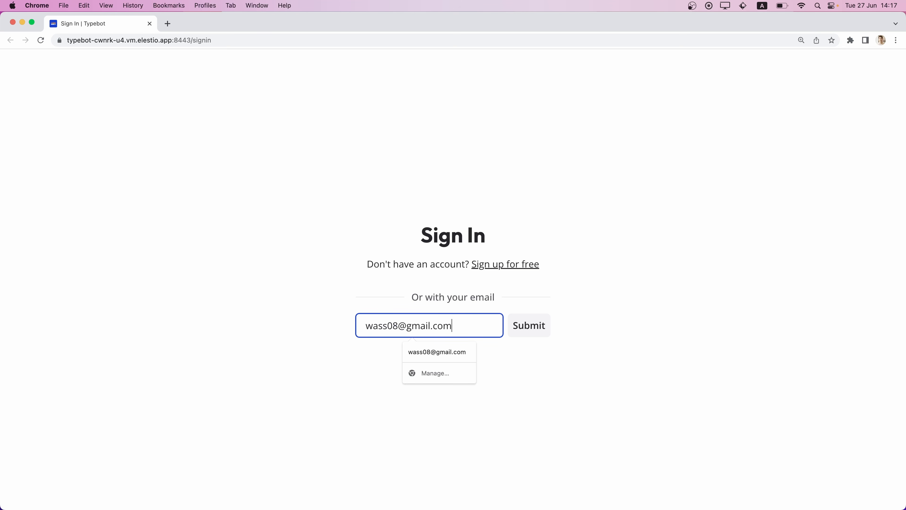
key(Return)
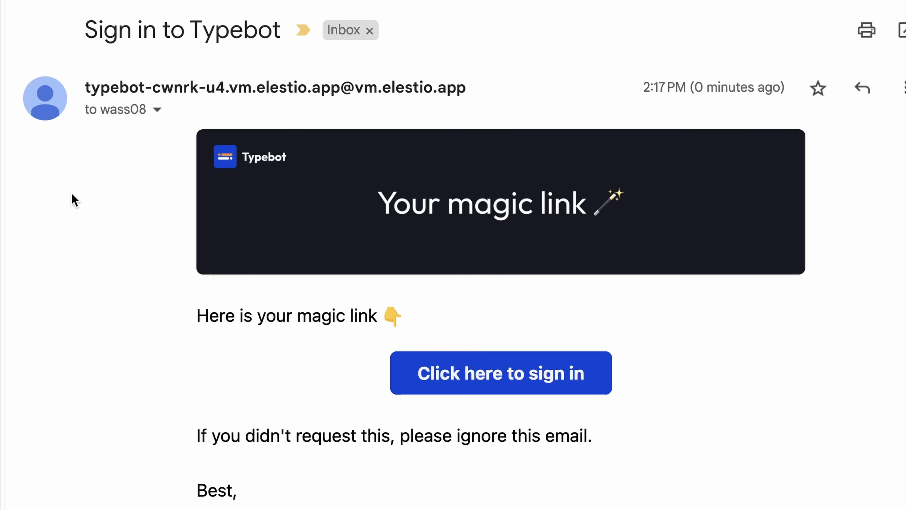
click(448, 377)
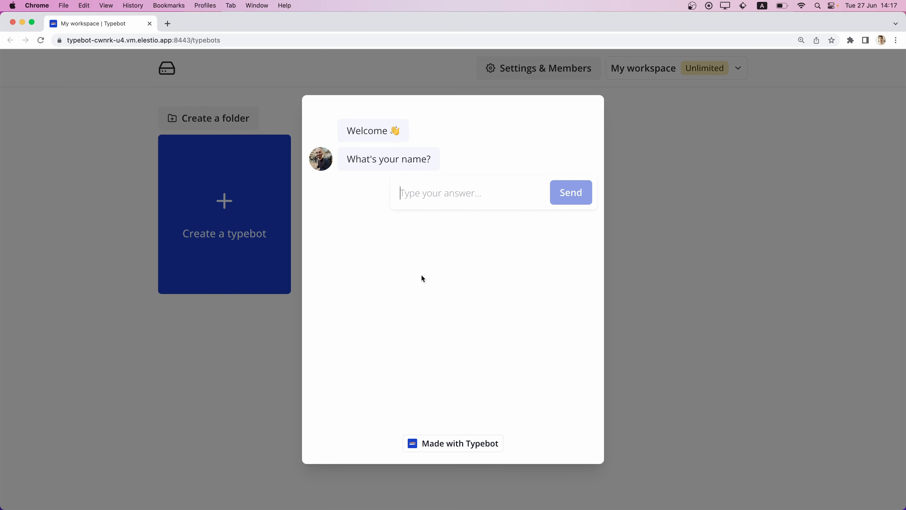
Answer the onboarding bot's first questions with the user's name, Yes for working at a company, and Elestio as the company.
text(Wassim)
key(Return)
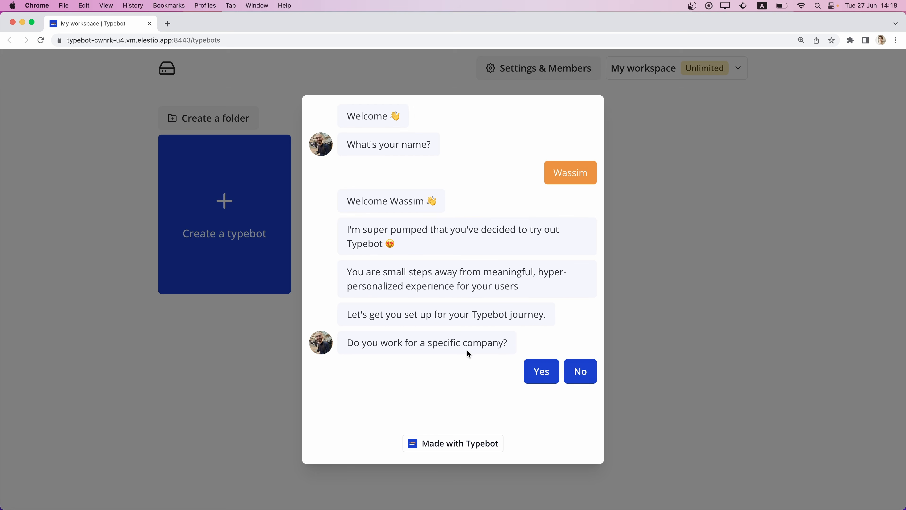
click(545, 380)
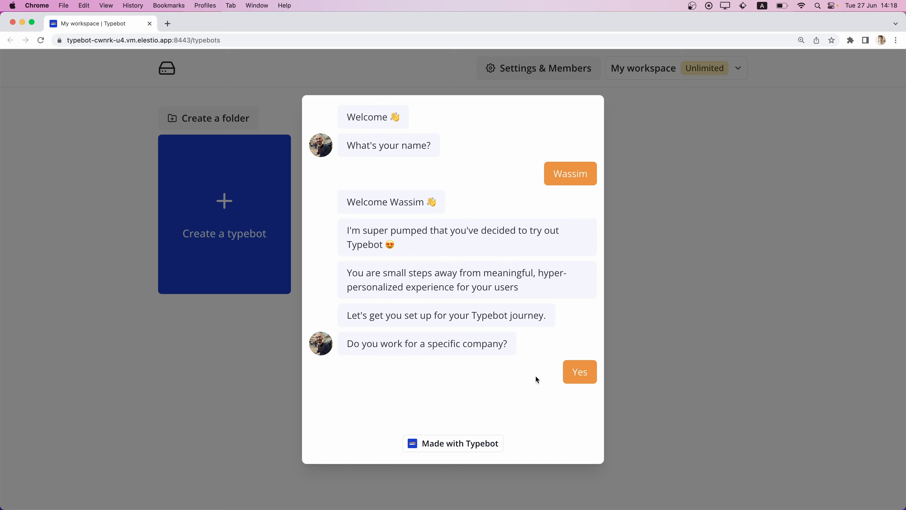
text(Elestio)
key(Return)
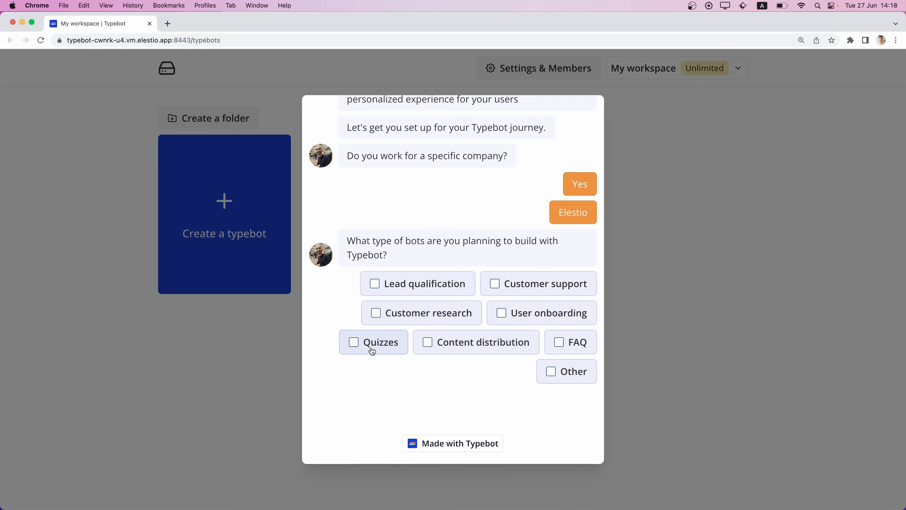
Submit User onboarding, Customer support and FAQ as the planned bot types in the onboarding chat.
click(502, 310)
click(496, 284)
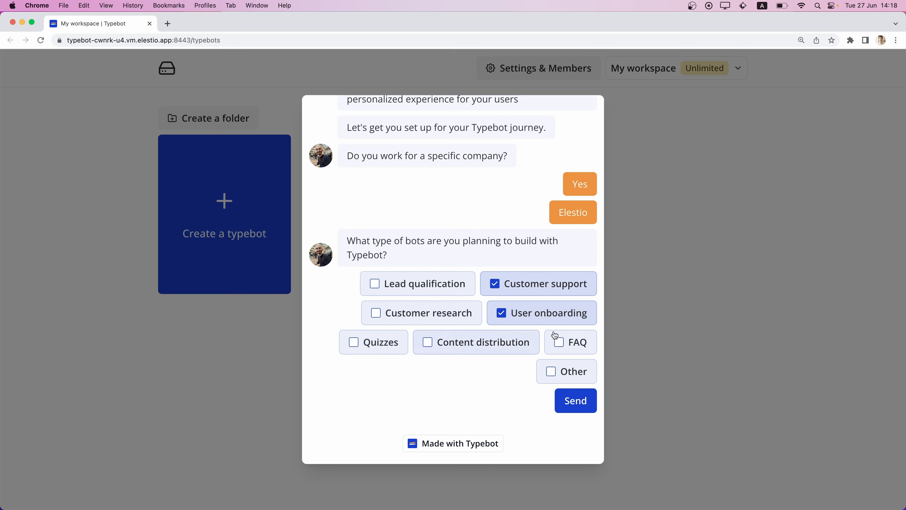
click(563, 343)
click(575, 402)
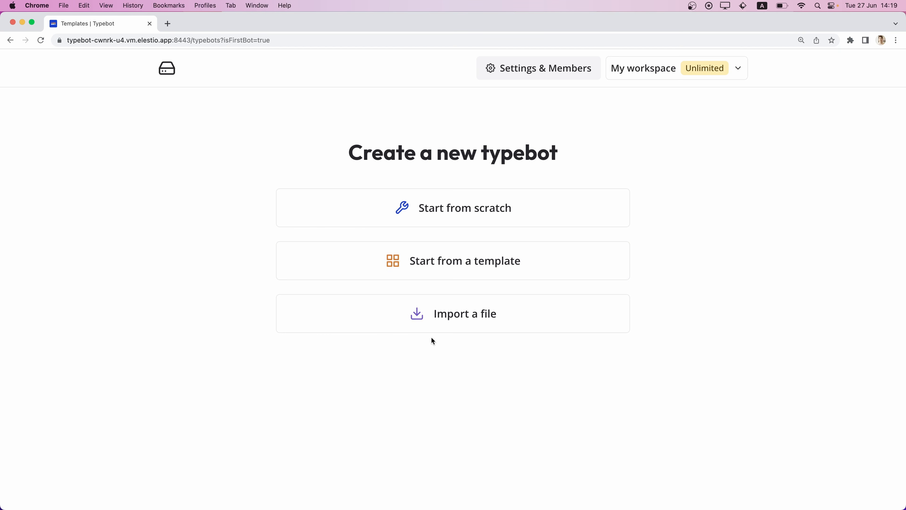
Start a new typebot from a template, preview the Quiz template and look through the remaining templates.
click(423, 265)
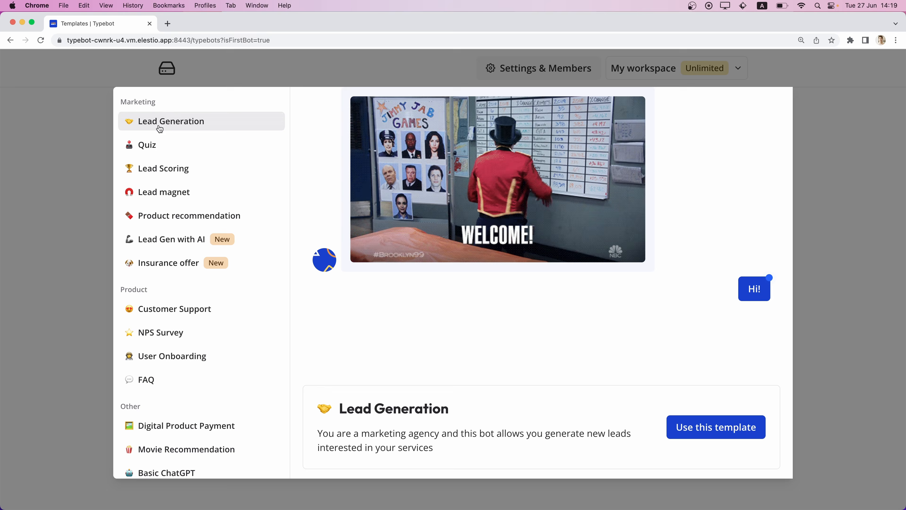
click(147, 145)
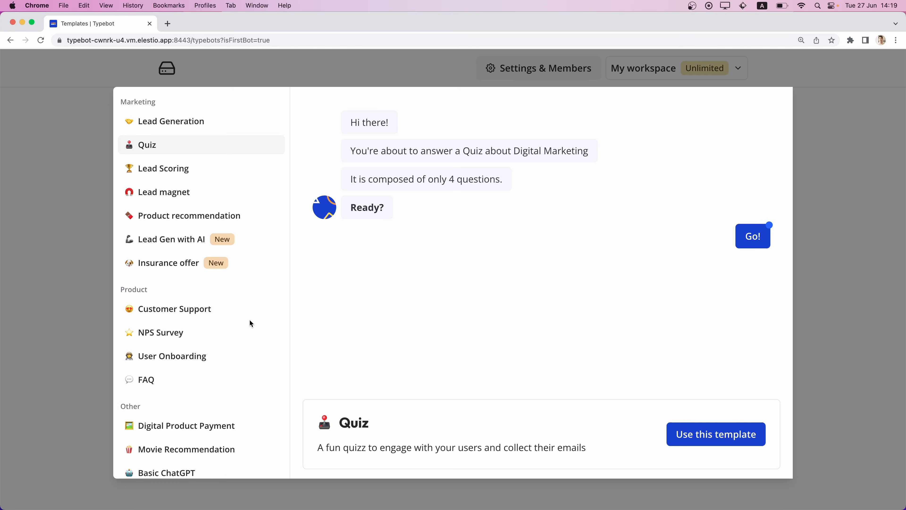
scroll(252, 323, down, 2)
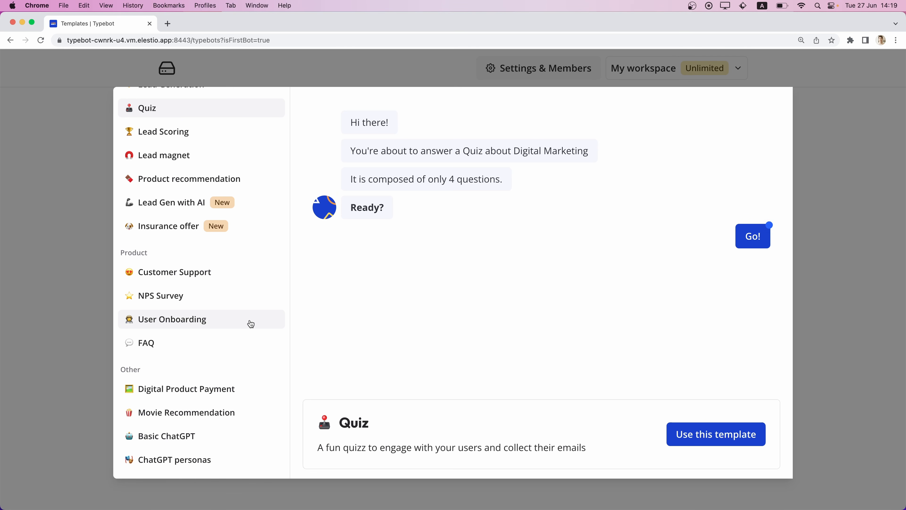
Try the feature request answer in the Customer Support template's preview, and create the typebot from that template.
click(177, 273)
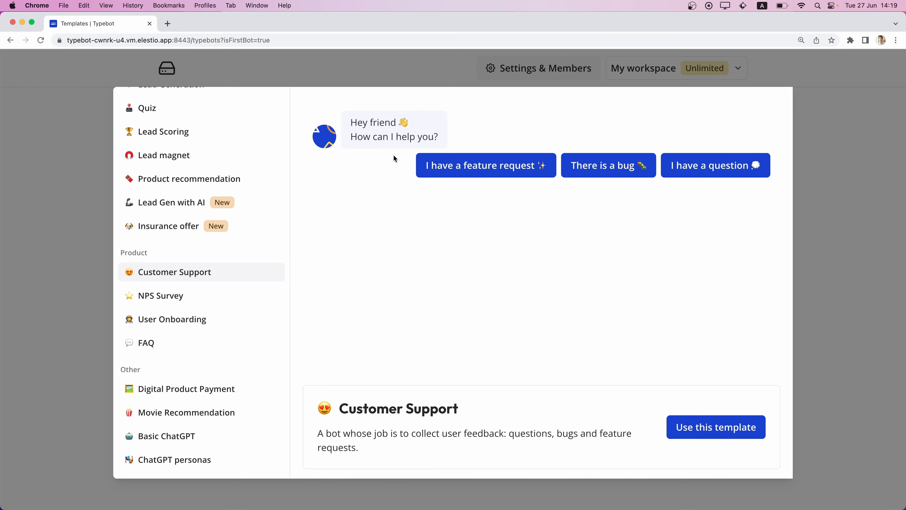
click(464, 173)
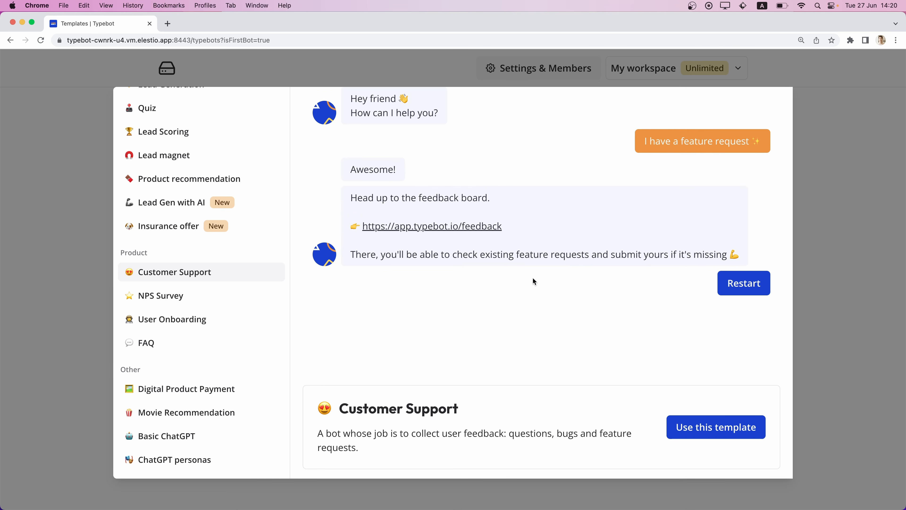
click(673, 432)
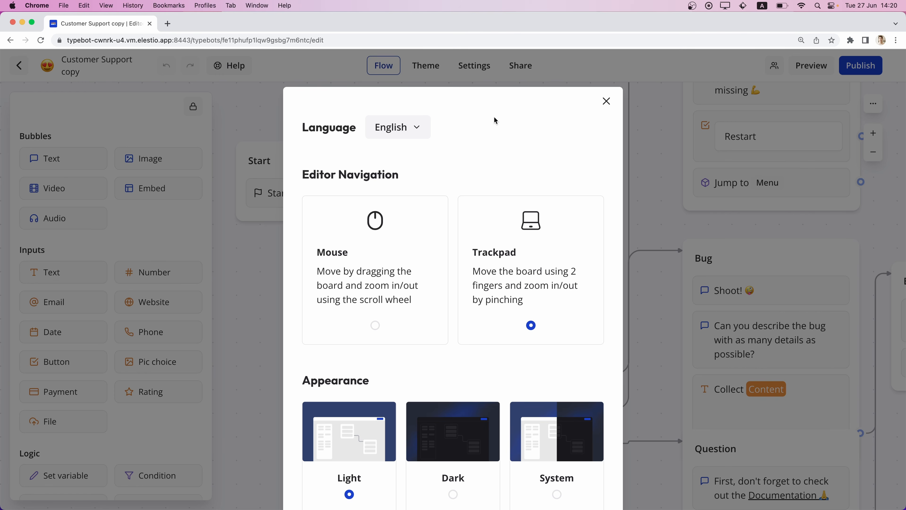
Review the editor preferences and close them, keeping English, Trackpad navigation and the Light appearance.
scroll(429, 178, down, 3)
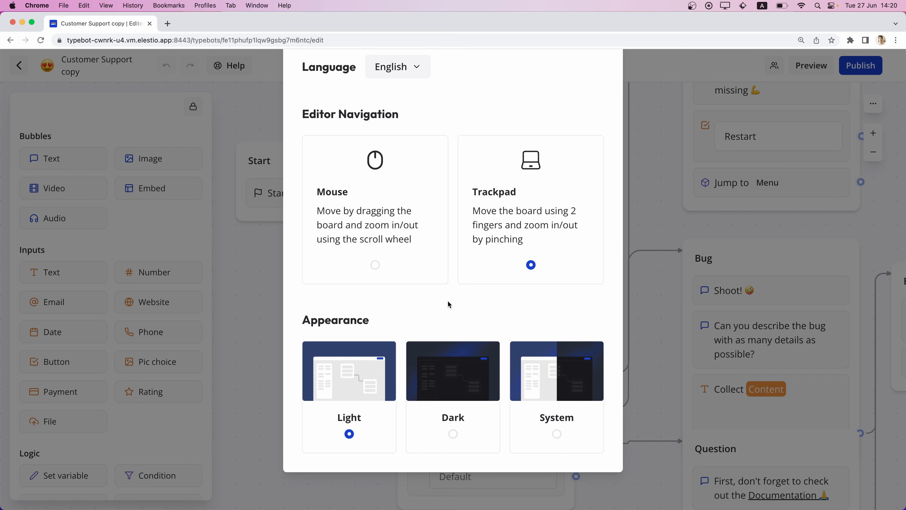
scroll(391, 326, up, 3)
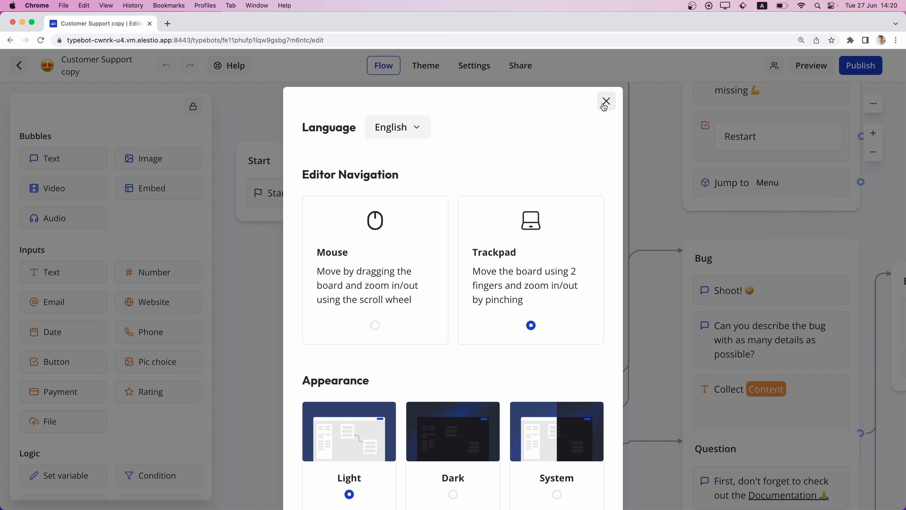
click(606, 102)
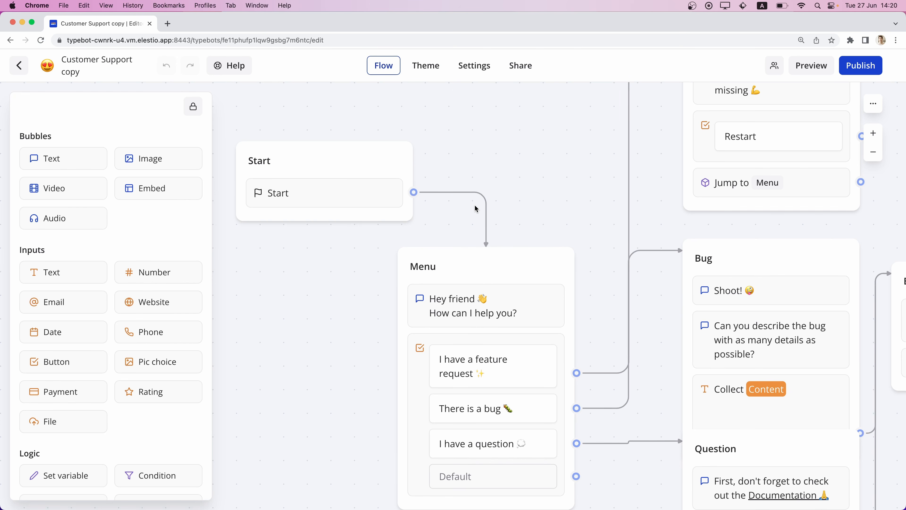
Examine the Customer Support flow from Start and Menu through the Feature request, Bug, Question, Email and Bye groups and their connections.
scroll(476, 208, down, 10)
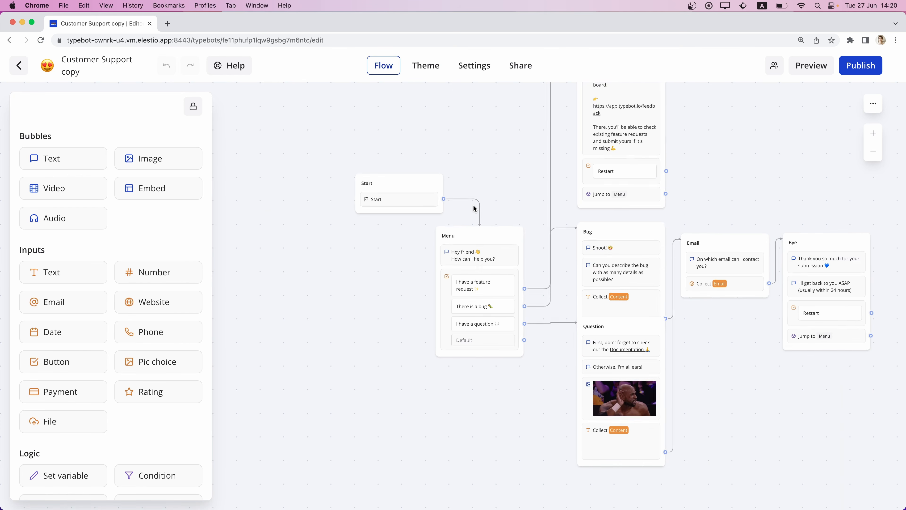
scroll(475, 208, up, 5)
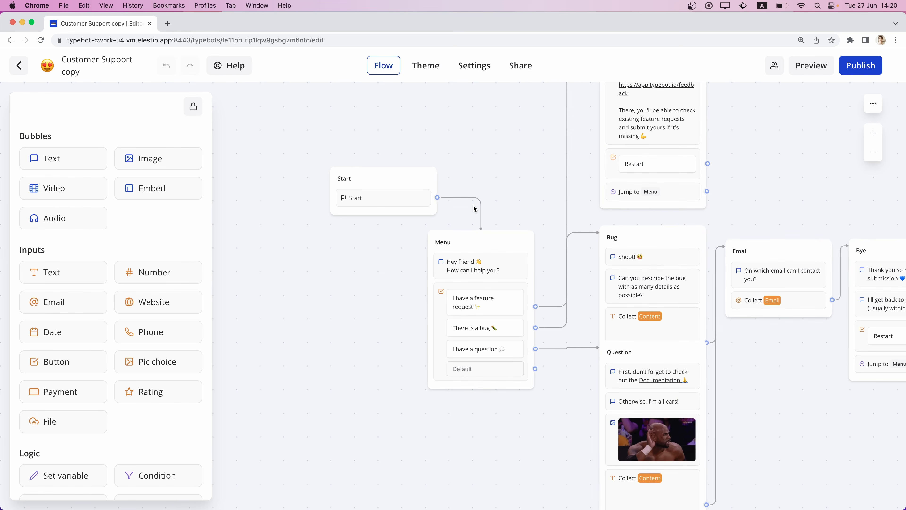
scroll(475, 209, down, 3)
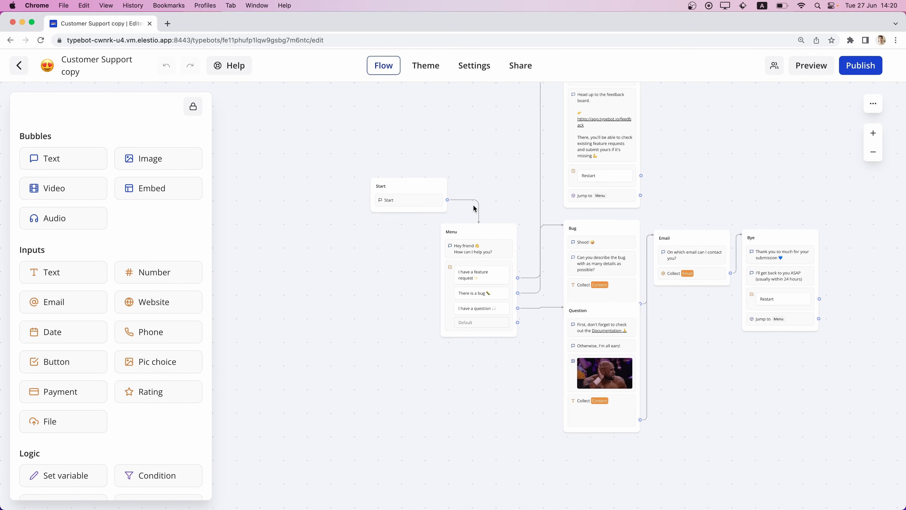
scroll(475, 209, right, 4)
scroll(475, 209, up, 3)
scroll(474, 207, down, 3)
scroll(474, 208, left, 3)
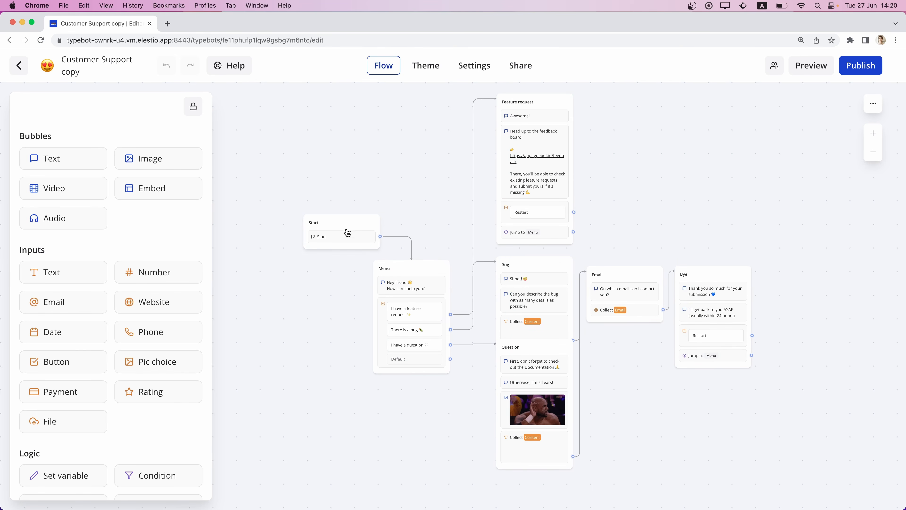
scroll(323, 224, up, 4)
scroll(323, 224, up, 2)
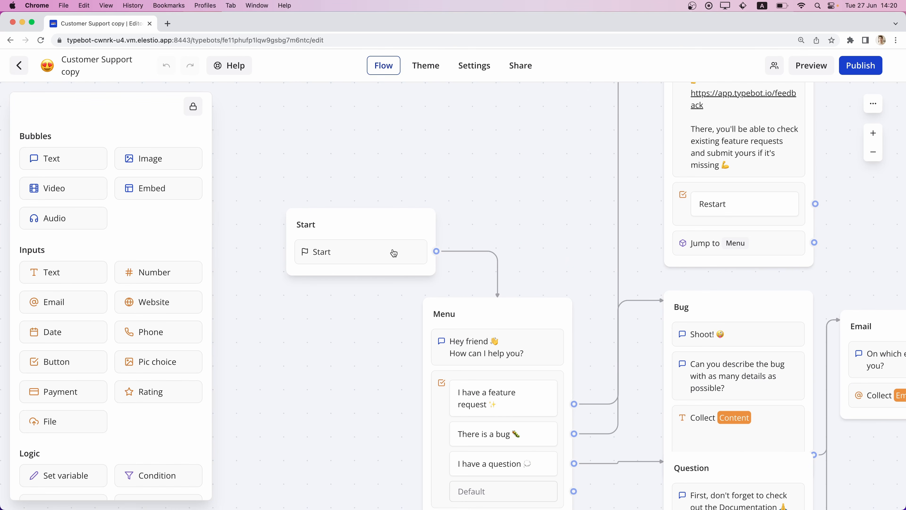
scroll(493, 349, down, 5)
scroll(492, 350, right, 4)
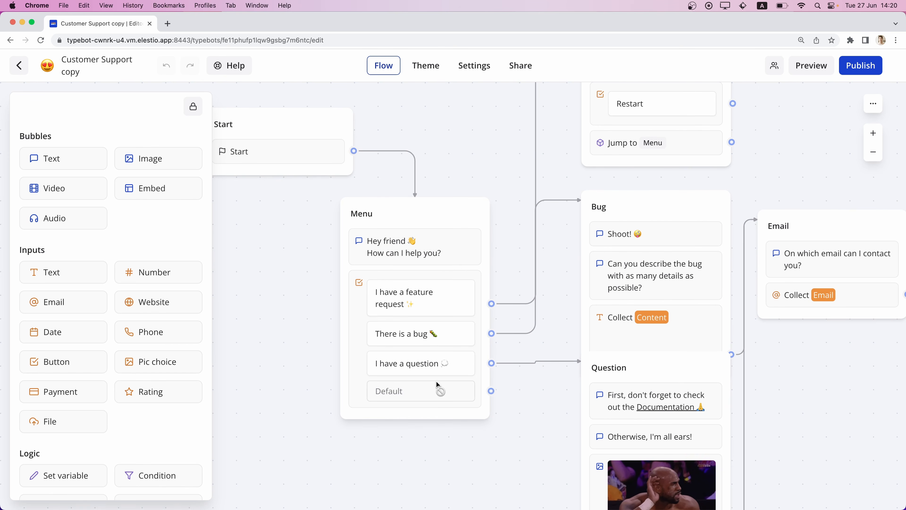
scroll(532, 307, up, 3)
scroll(532, 307, up, 10)
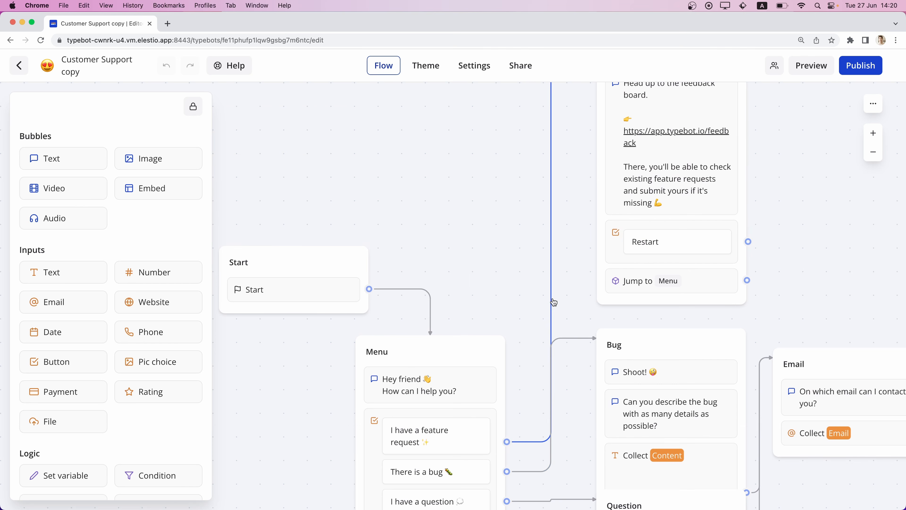
scroll(543, 306, right, 4)
scroll(552, 304, down, 3)
scroll(555, 302, down, 5)
scroll(554, 302, down, 5)
scroll(554, 302, right, 4)
scroll(554, 302, up, 5)
scroll(554, 303, left, 5)
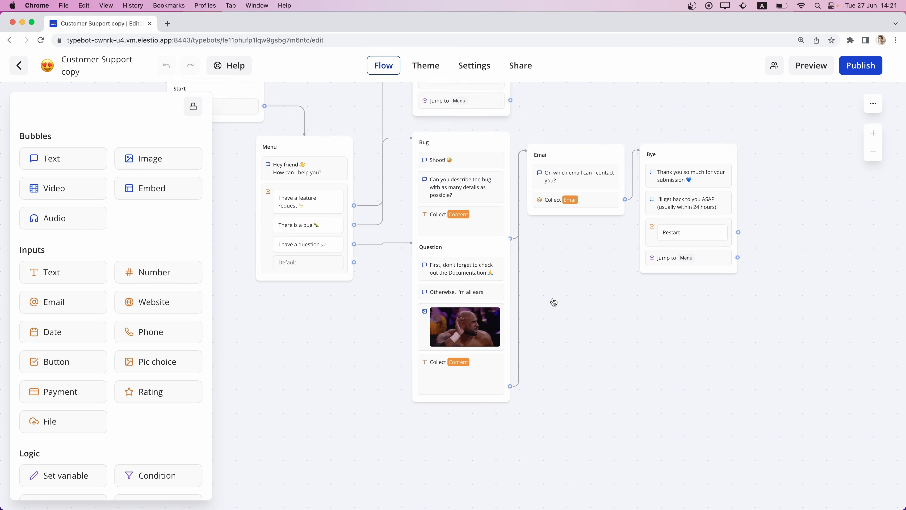
scroll(554, 302, up, 4)
scroll(554, 302, left, 1)
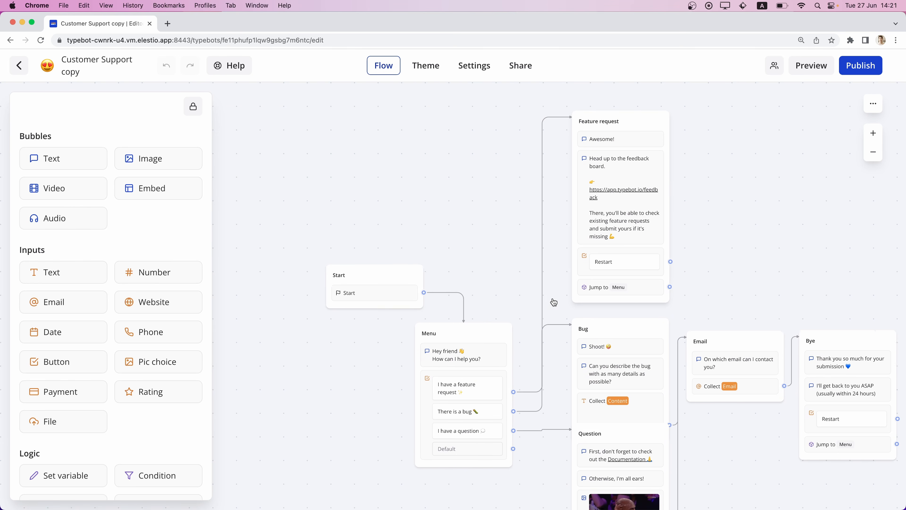
scroll(554, 302, down, 2)
scroll(554, 303, right, 1)
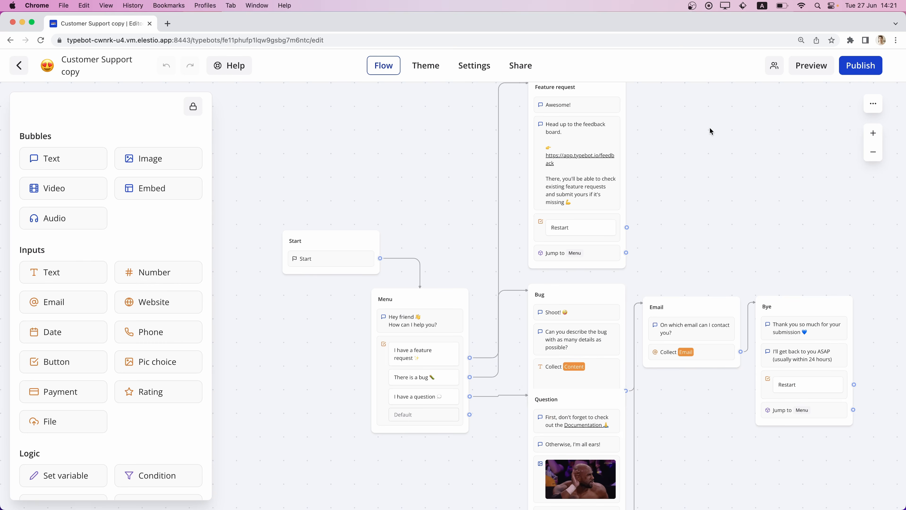
Preview the Customer Support bot, choose the "I have a question" answer, and send "How to build a bot?".
click(806, 66)
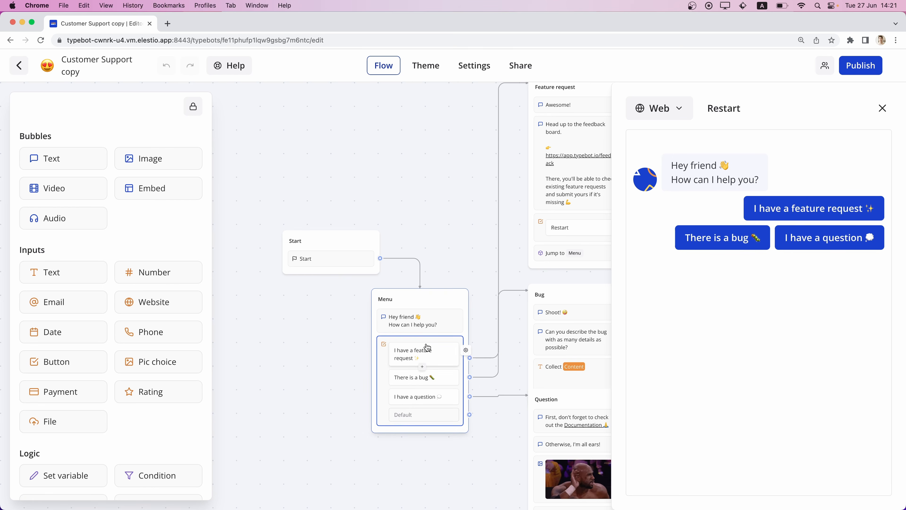
scroll(427, 347, down, 8)
scroll(427, 346, right, 6)
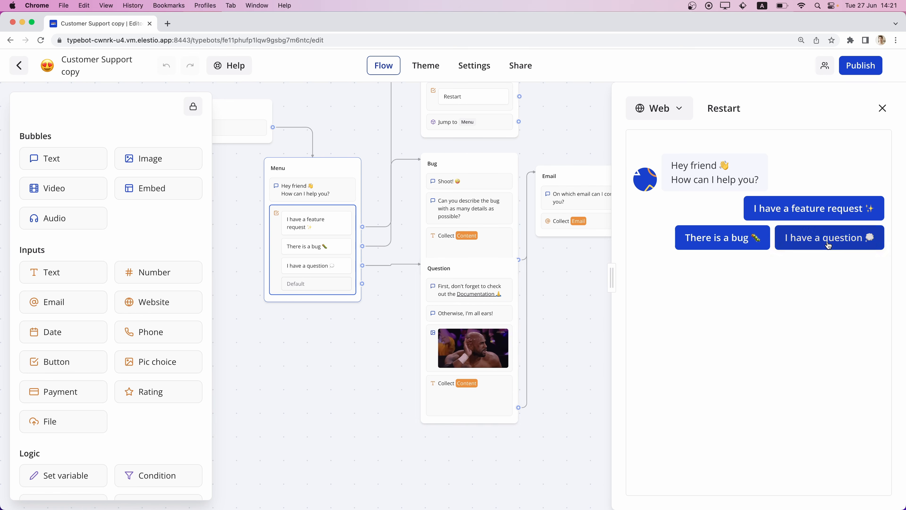
click(852, 238)
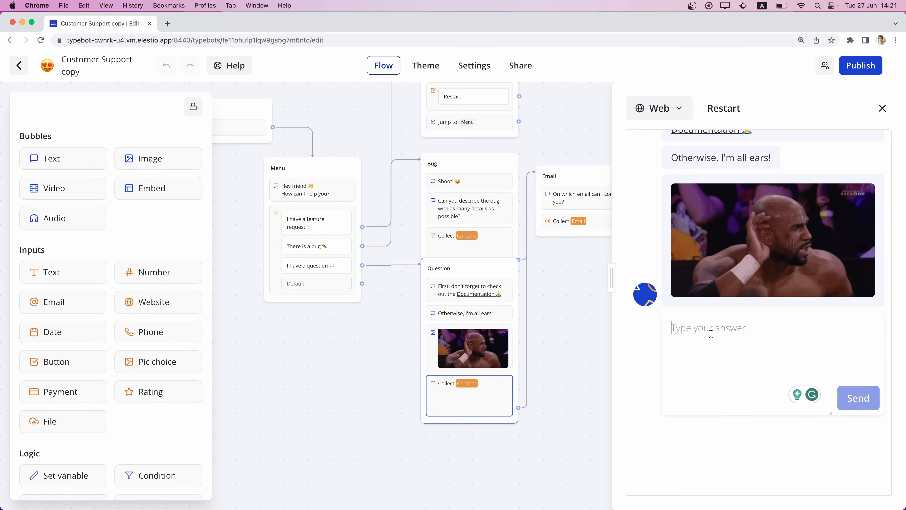
text(How)
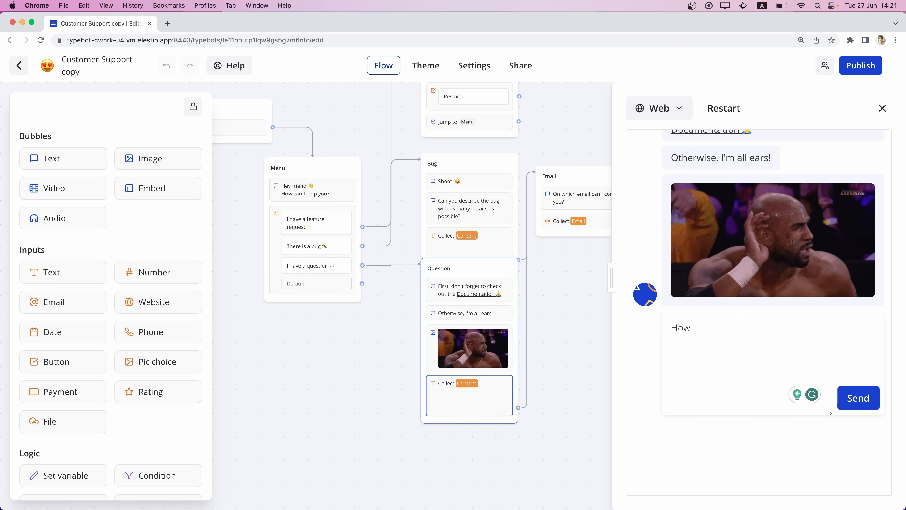
text( to build a bot?)
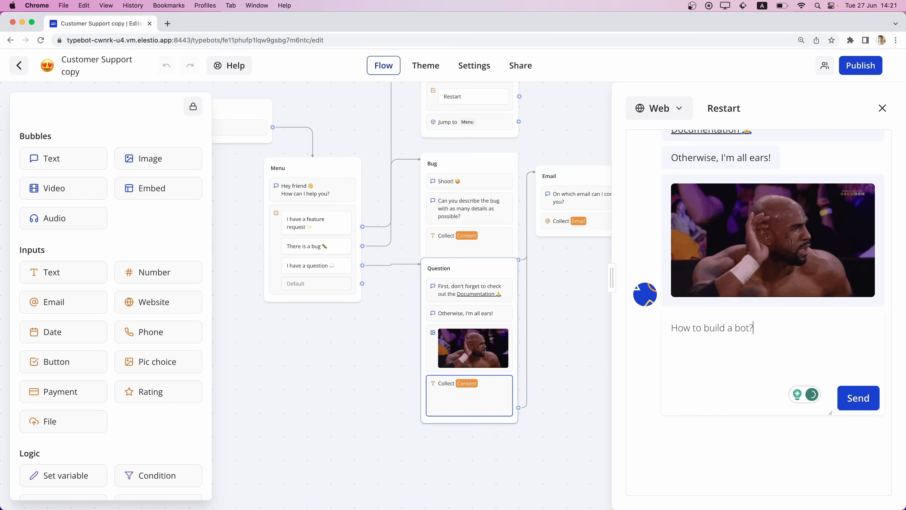
click(864, 399)
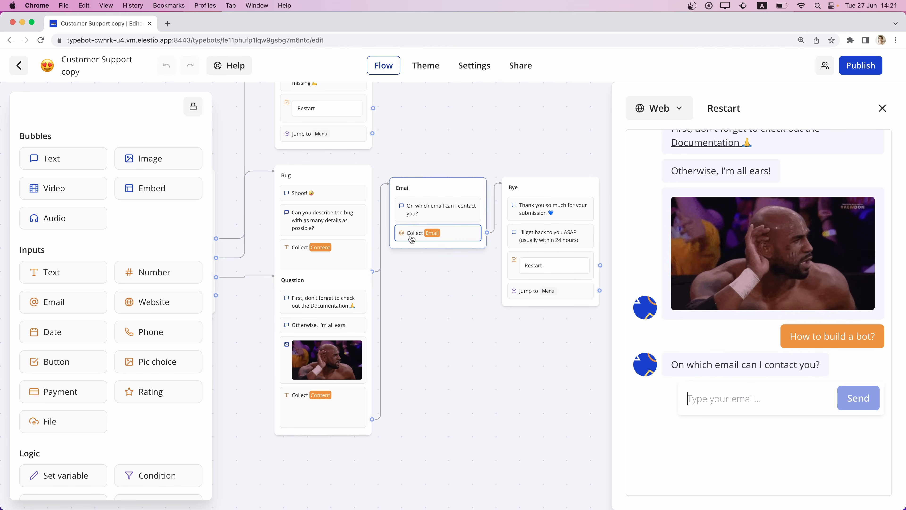
Try to submit "test" as the contact email in the bot preview.
text(t)
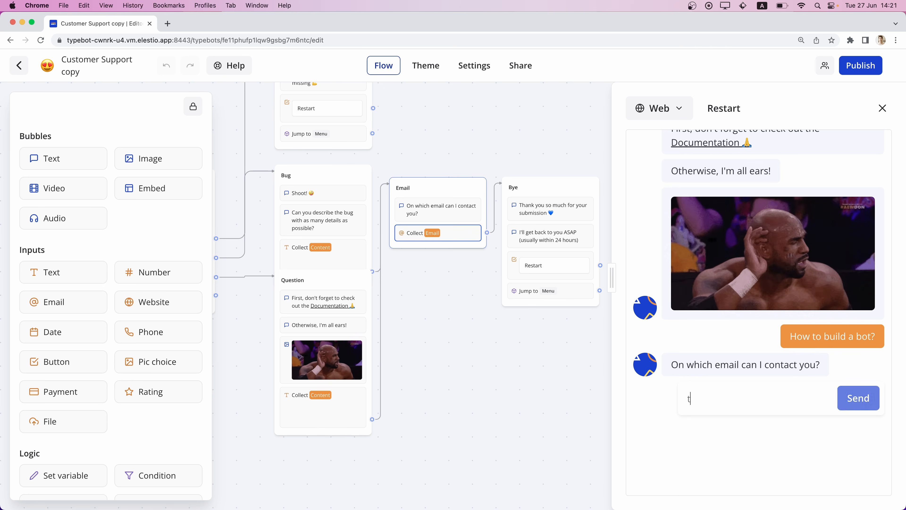
text(est)
click(846, 405)
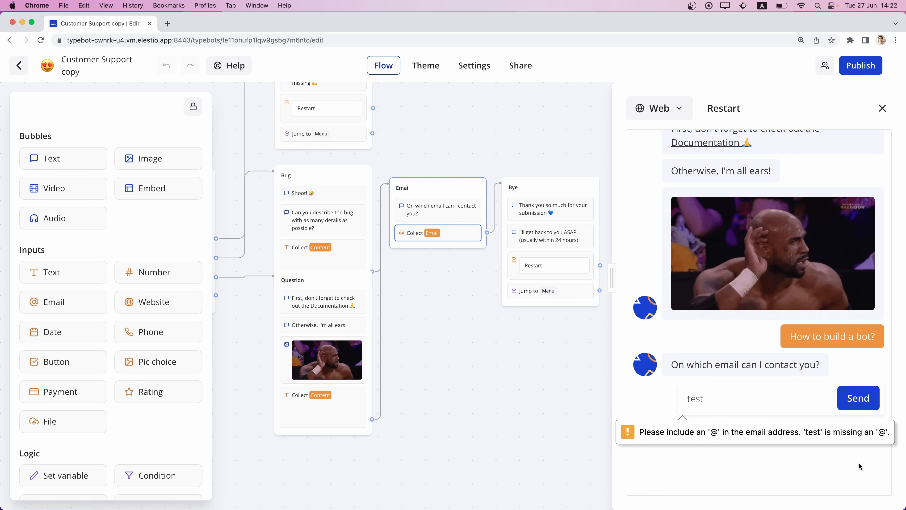
Replace the email answer with "my email is" plus the contact's email, remove the leading words and send only the address.
drag(753, 407, 677, 401)
text(my email is)
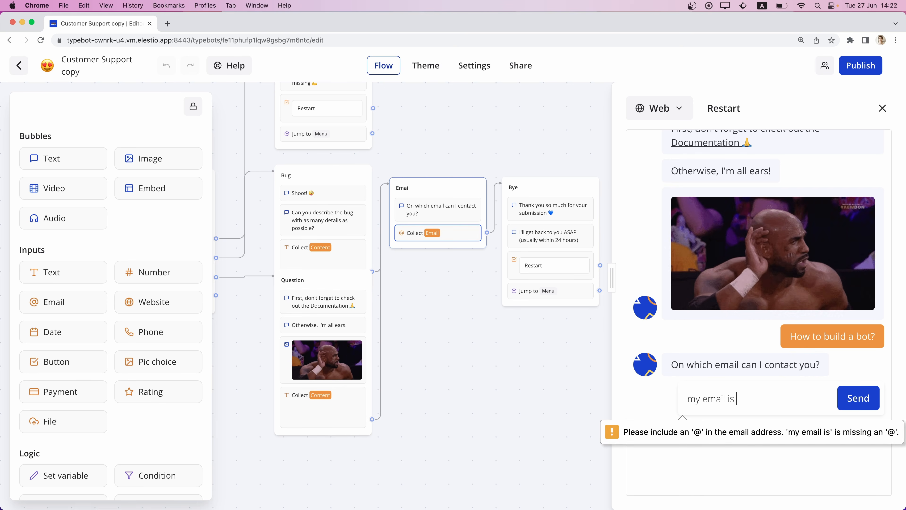
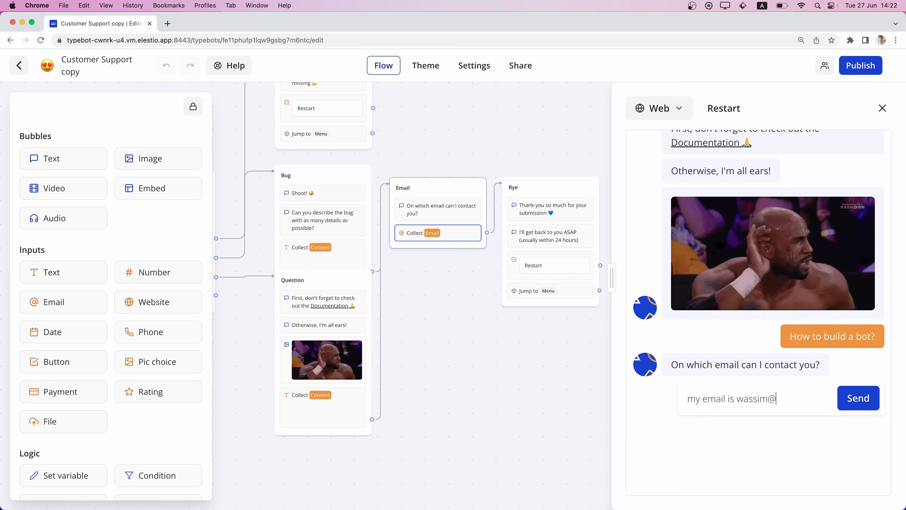
click(844, 399)
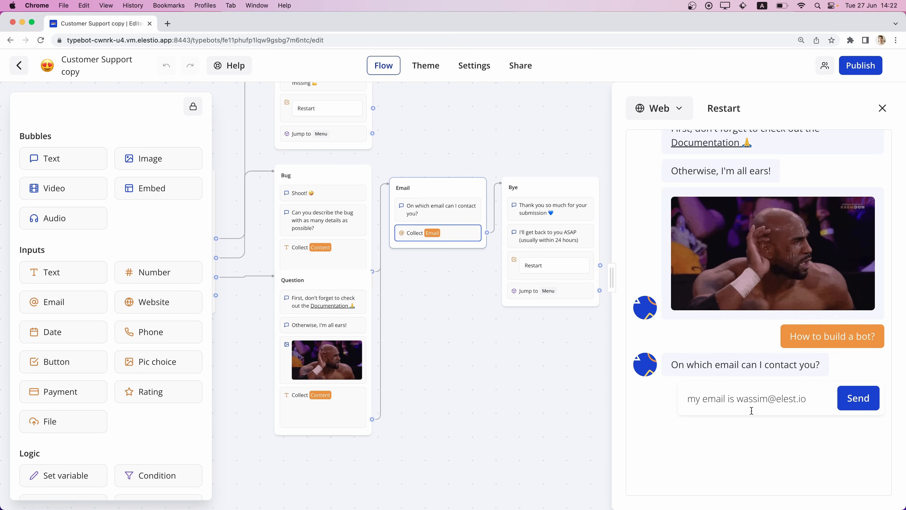
drag(737, 399, 807, 399)
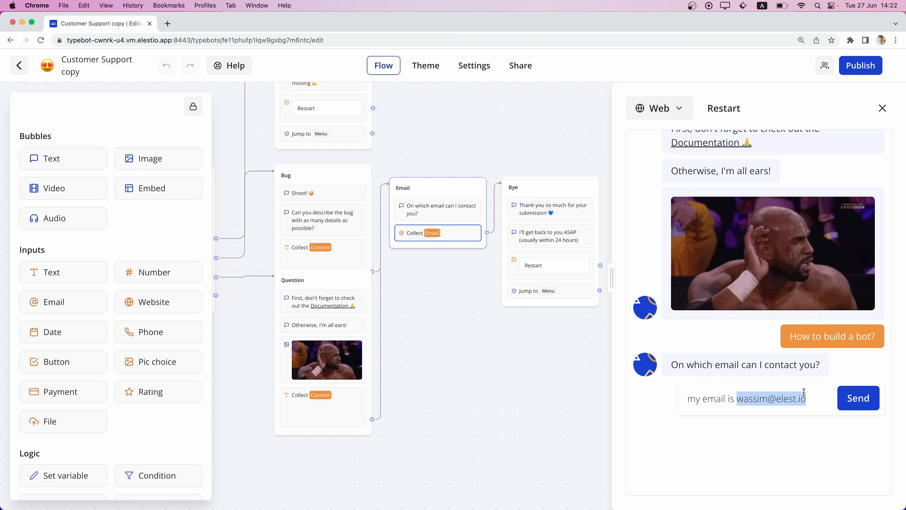
click(735, 399)
key(super+BackSpace)
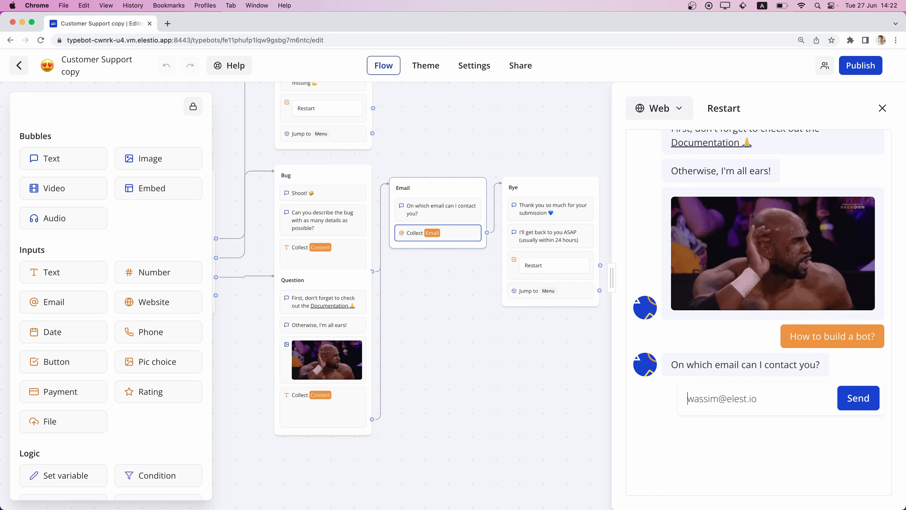
click(861, 401)
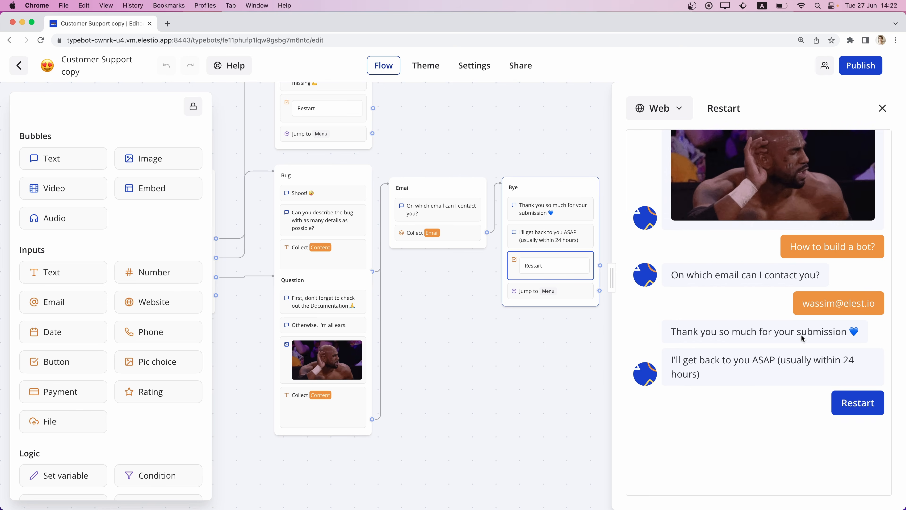
Restart the conversation from the bot's closing message and close the preview.
scroll(711, 341, up, 1)
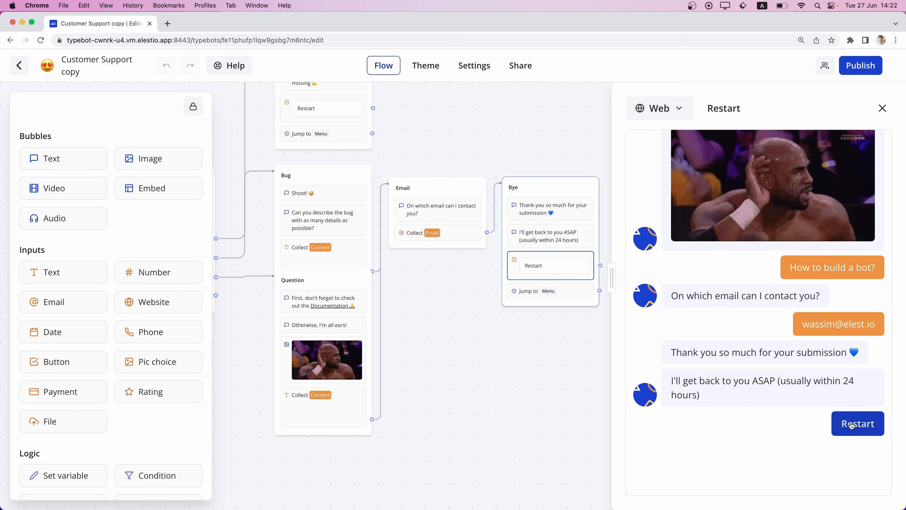
click(858, 424)
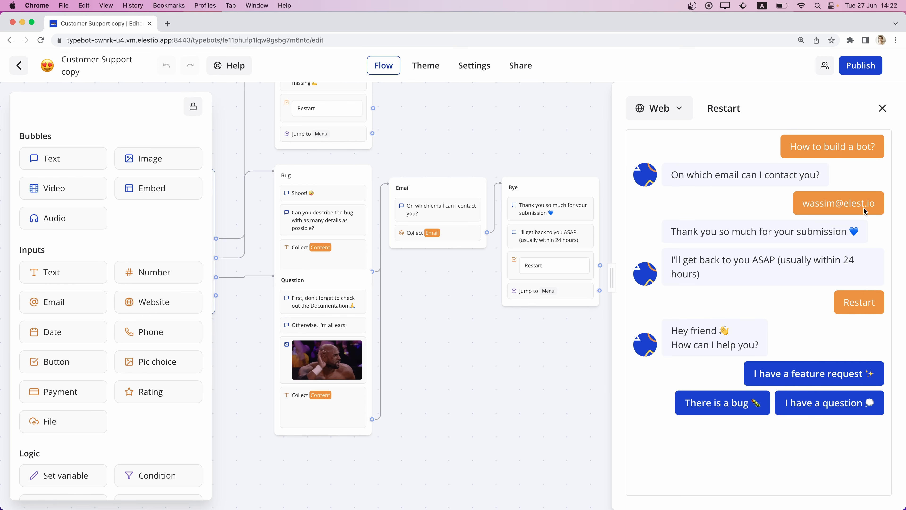
click(882, 108)
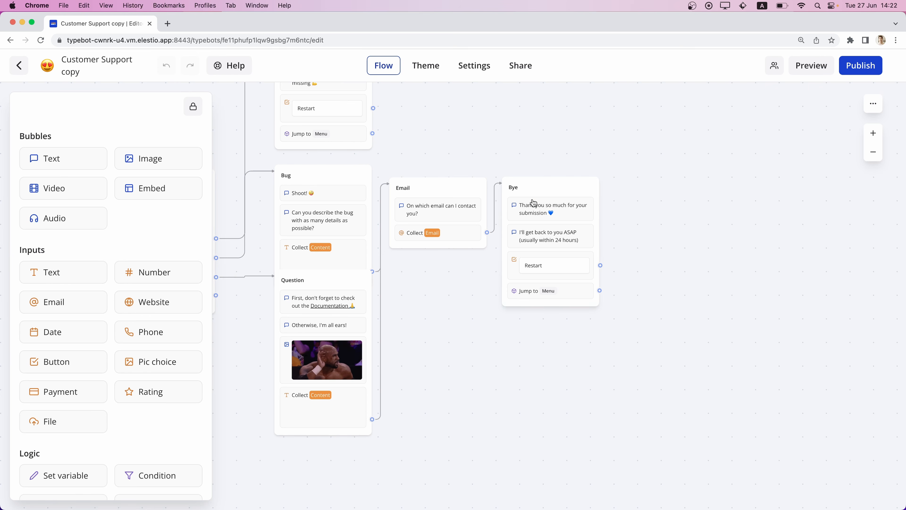
Look through the available Bubbles, Inputs, Logic and Integrations blocks for building the flow.
scroll(533, 203, left, 10)
scroll(533, 203, up, 3)
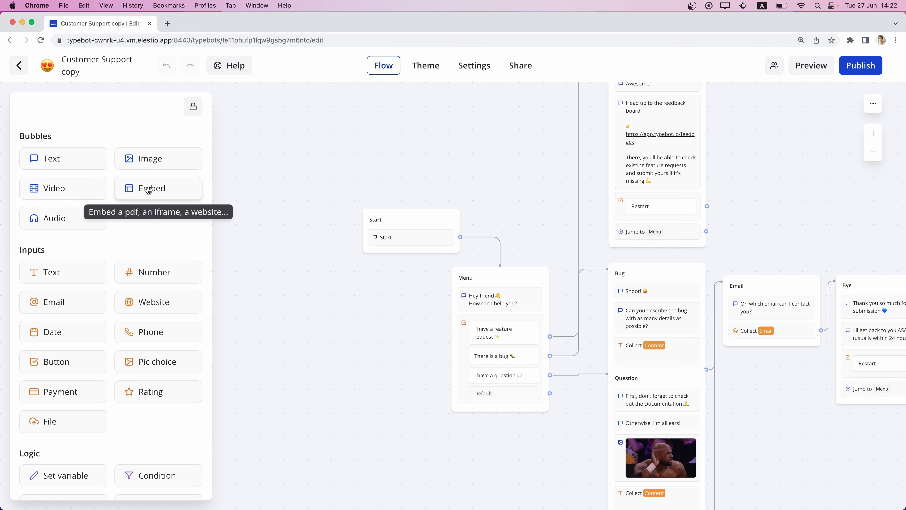
scroll(72, 305, down, 3)
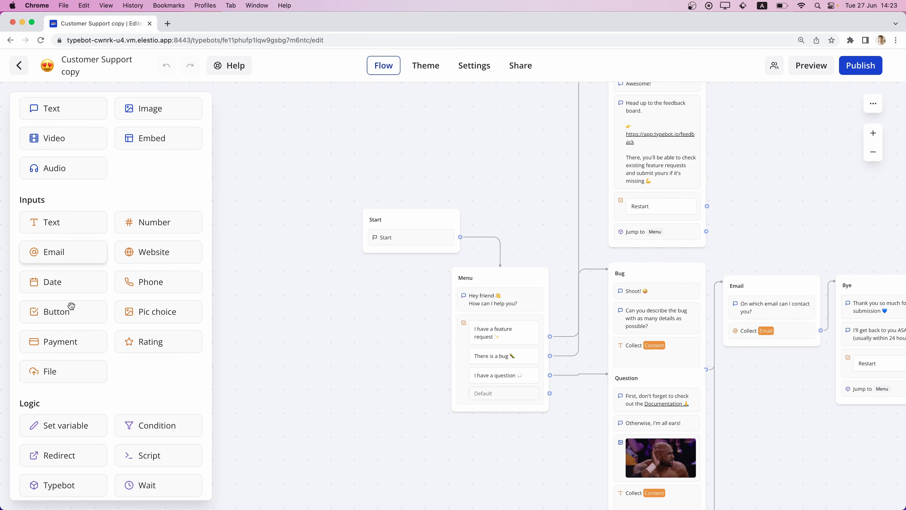
scroll(72, 306, up, 2)
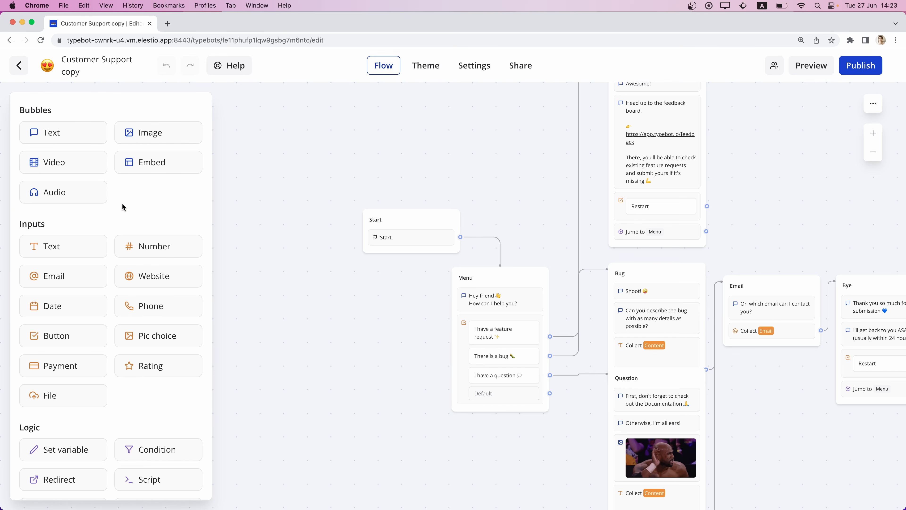
scroll(129, 203, down, 3)
scroll(129, 203, down, 3)
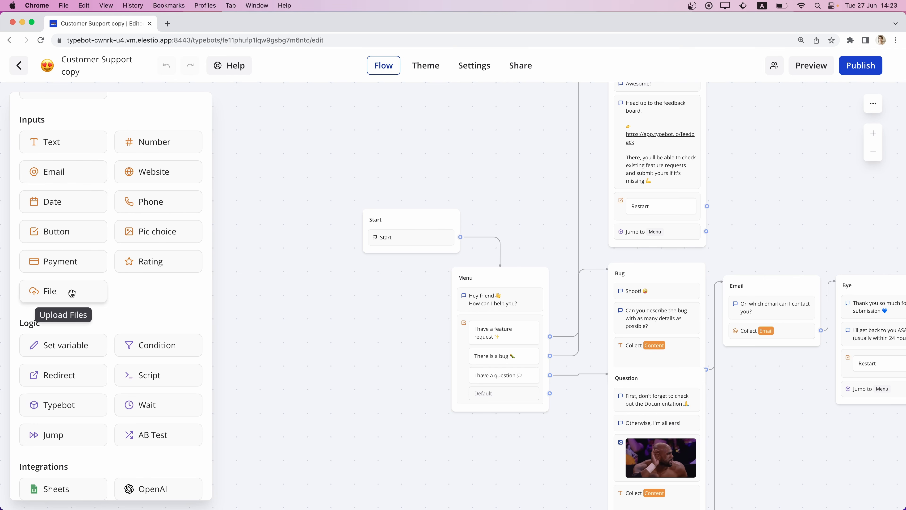
scroll(145, 298, down, 5)
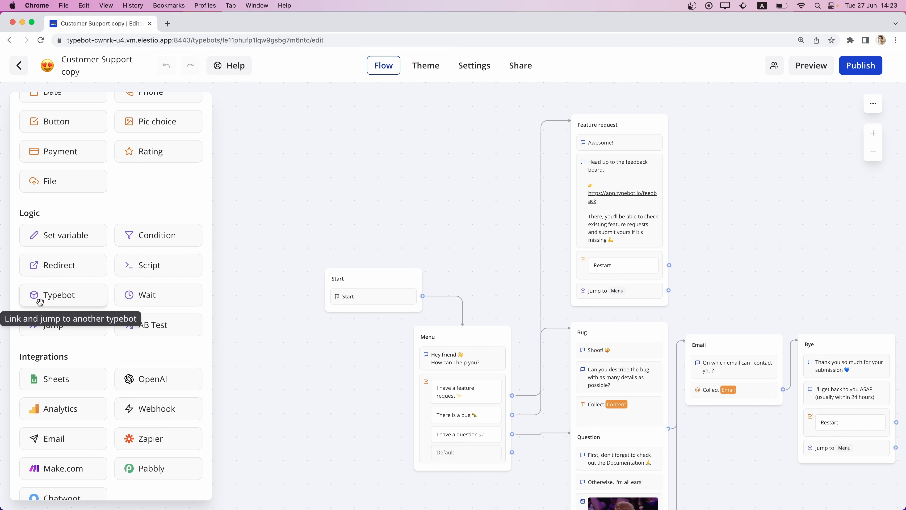
Review the target typebot and group options of the Feature request group's jump block, keeping Current typebot and Menu.
click(607, 294)
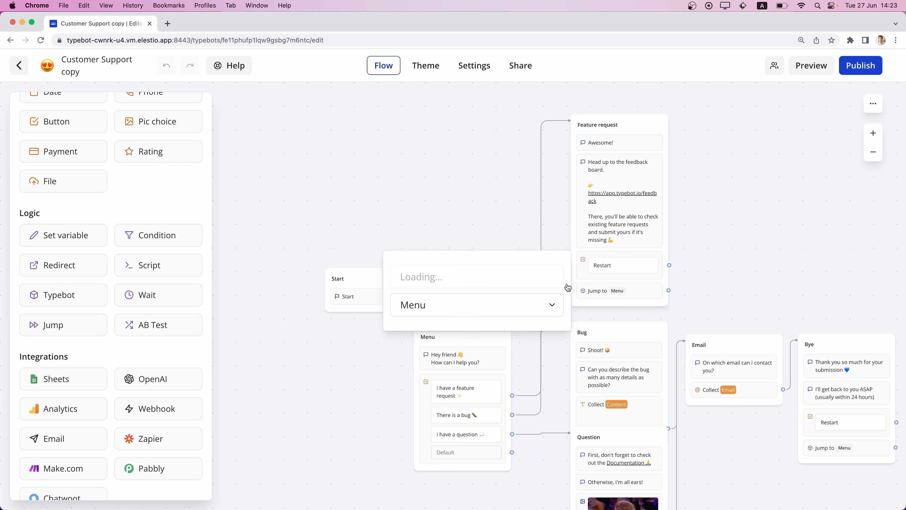
click(513, 275)
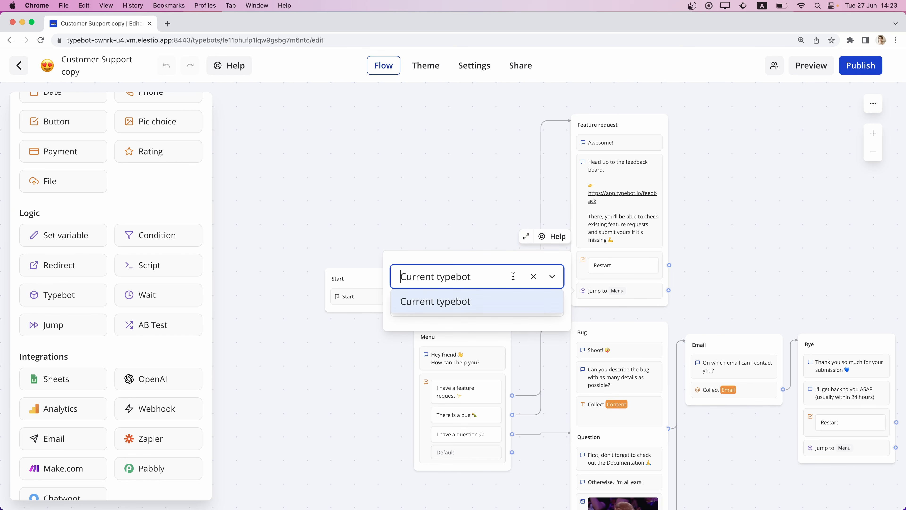
click(484, 252)
click(461, 304)
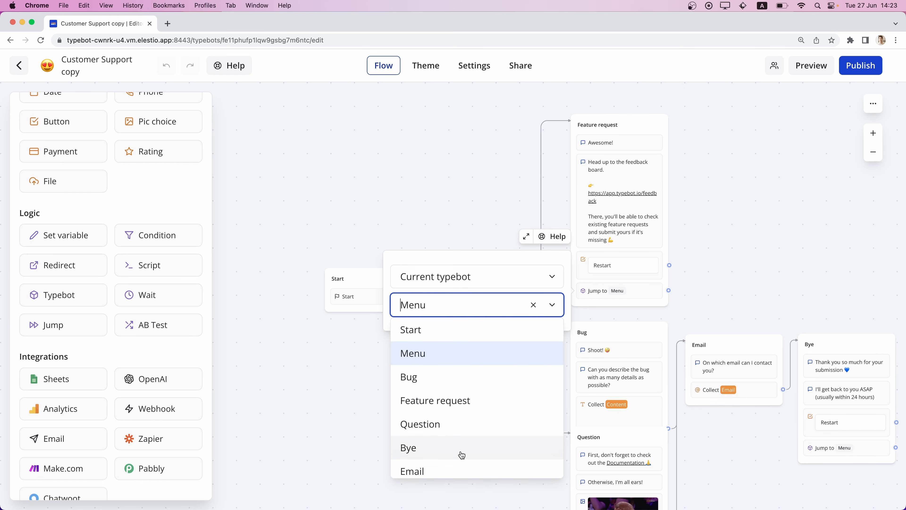
scroll(467, 465, down, 1)
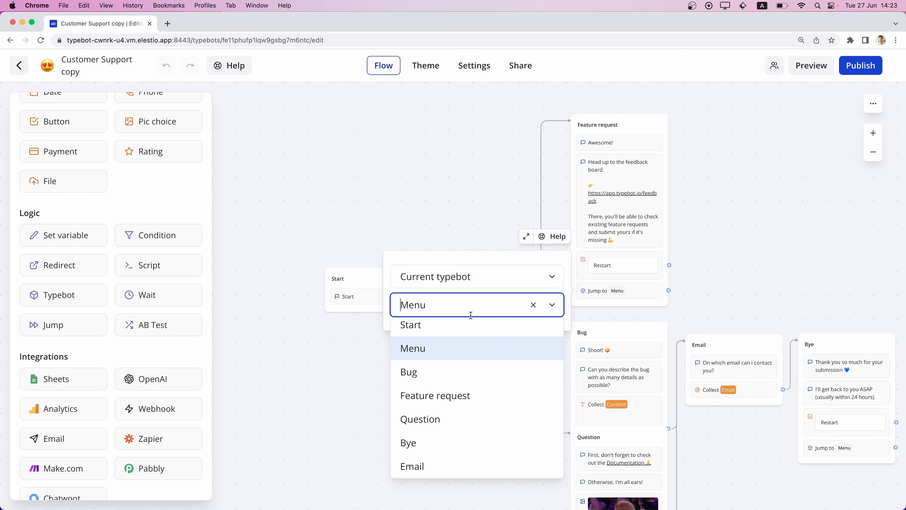
click(473, 264)
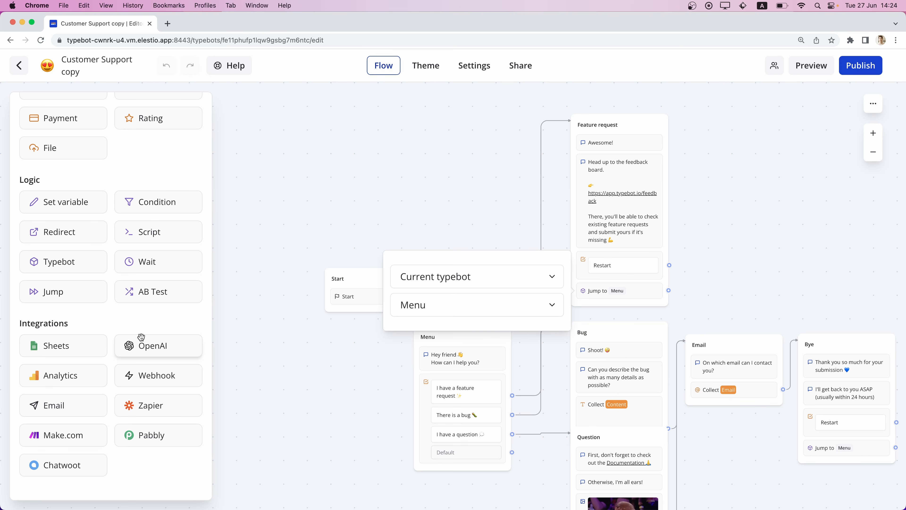
Return to the workspace and create a new typebot from the Basic ChatGPT template.
click(19, 67)
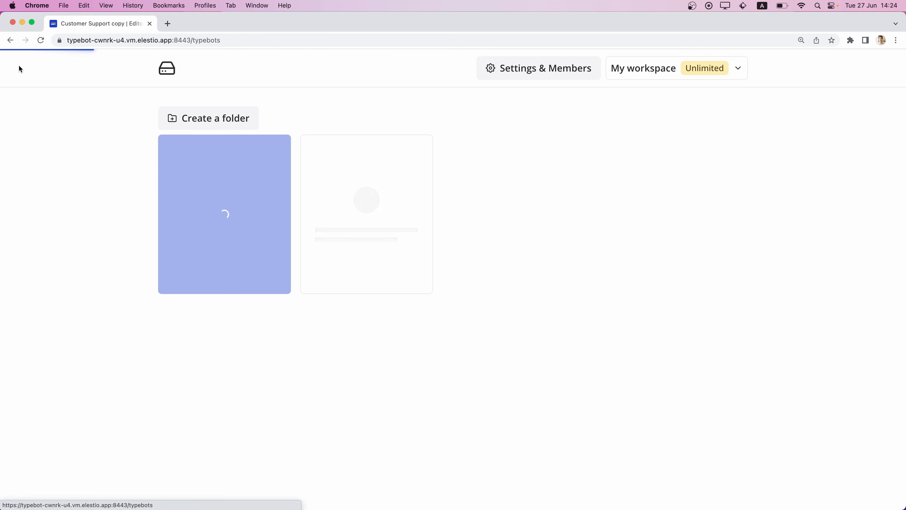
click(211, 224)
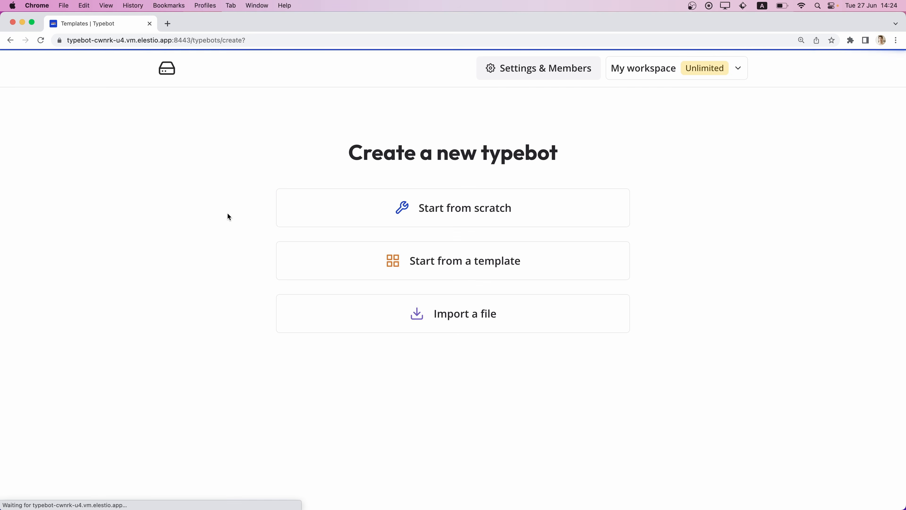
click(361, 266)
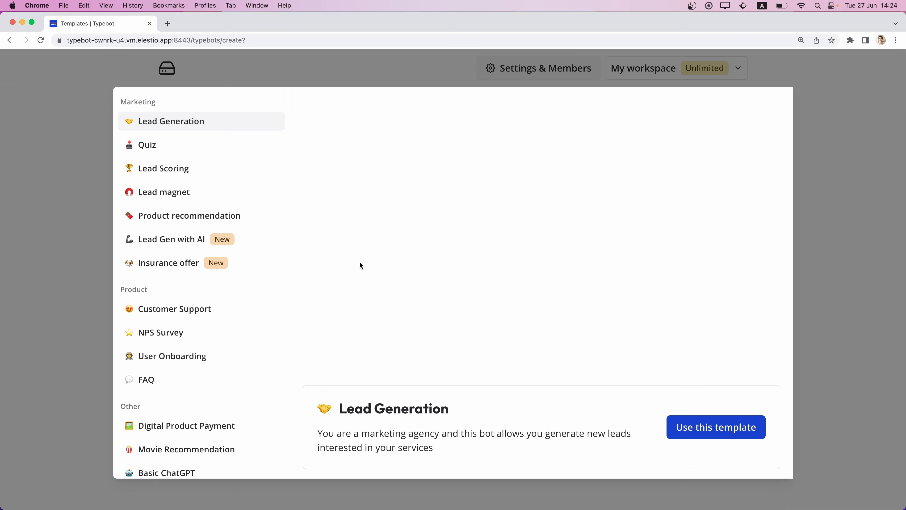
scroll(195, 289, down, 2)
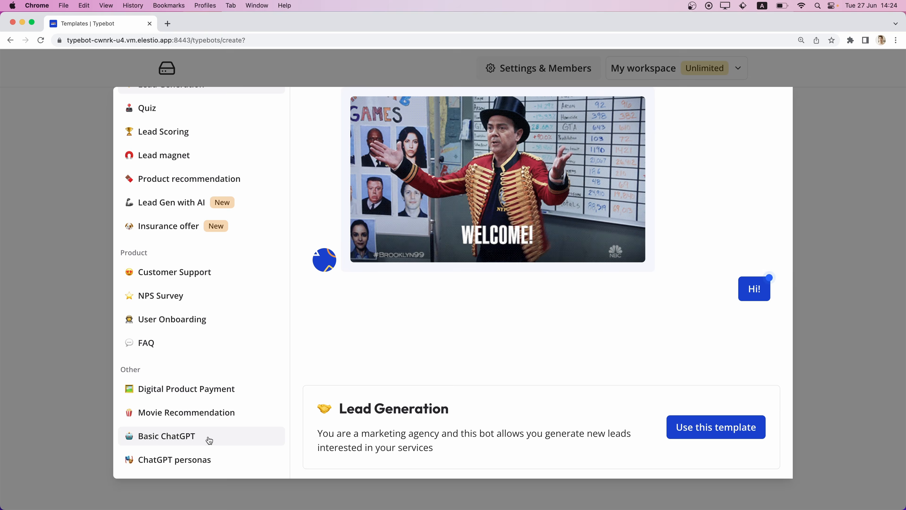
click(158, 440)
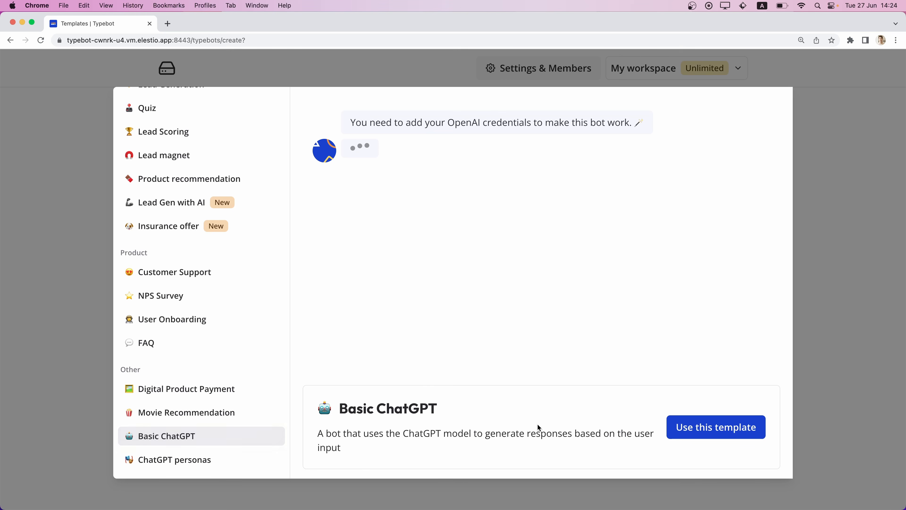
click(699, 427)
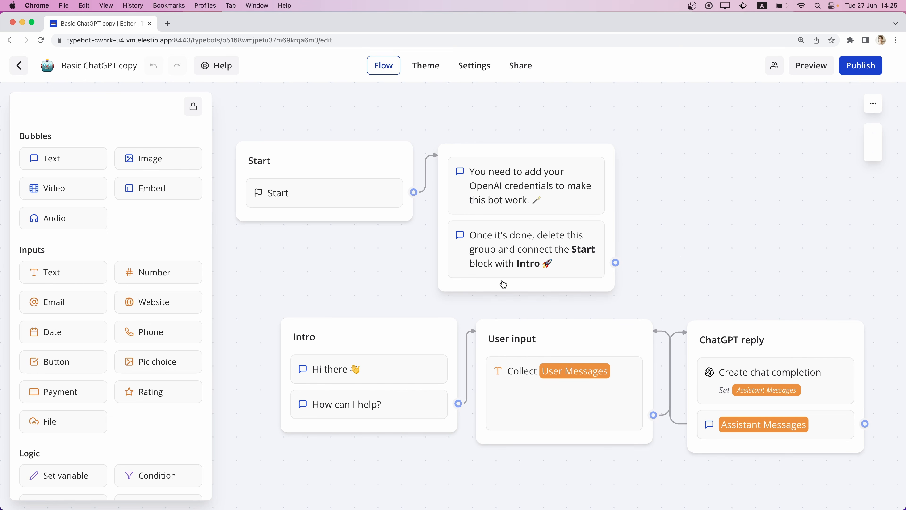
Connect a new OpenAI account named ElestioOpenAI to the ChatGPT reply's Create chat completion block, entering the API key and dismissing the save-password offer.
scroll(504, 284, down, 2)
scroll(504, 284, right, 3)
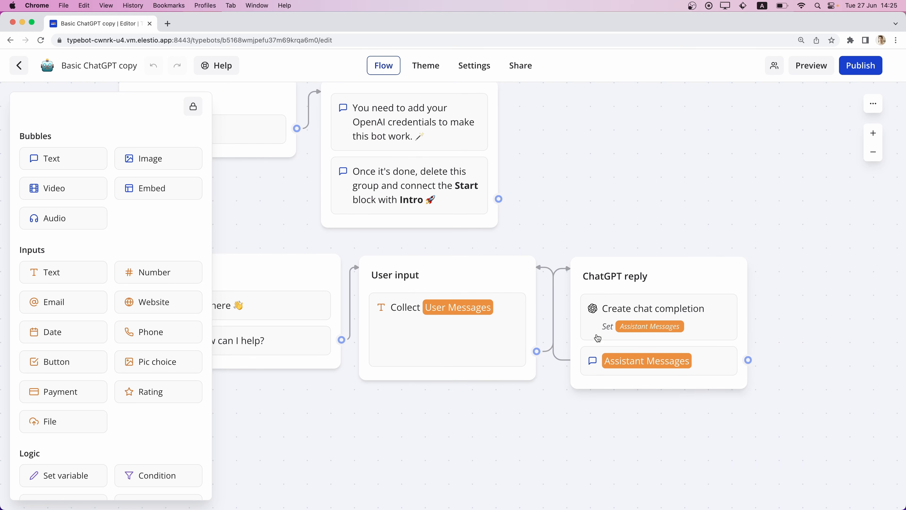
click(658, 313)
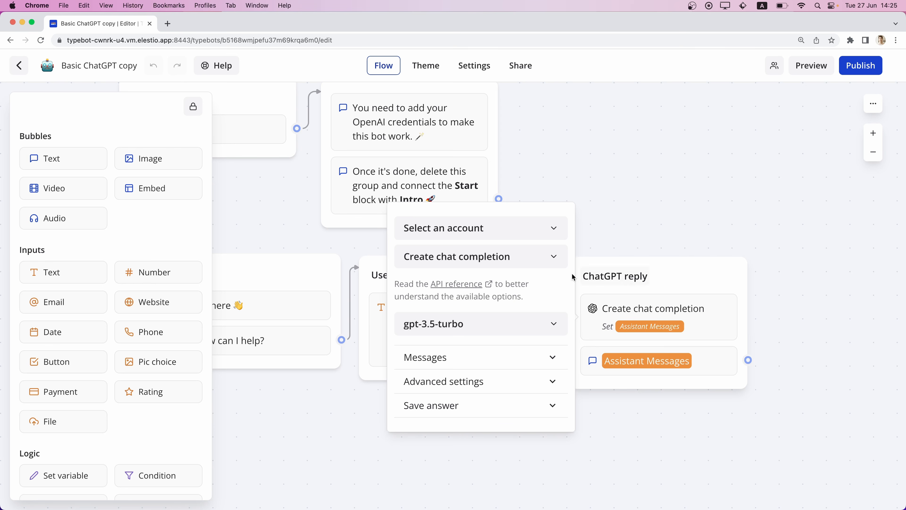
click(483, 236)
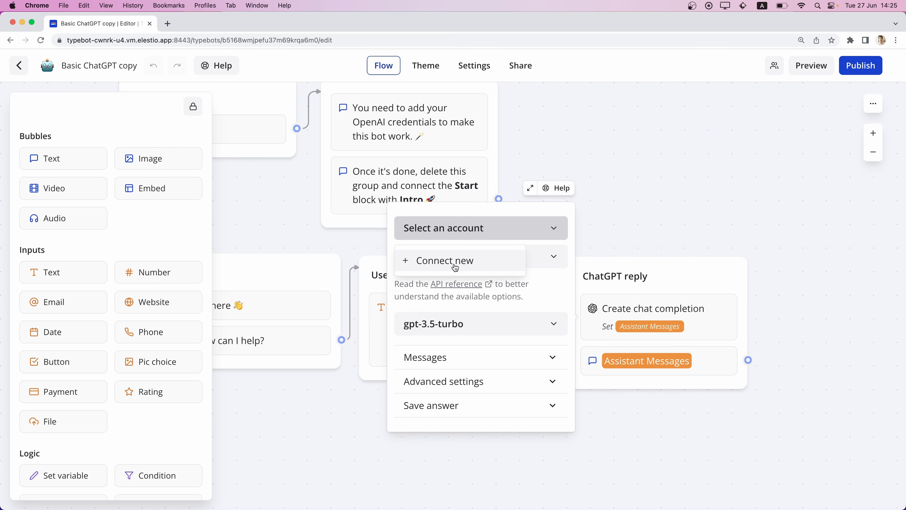
click(455, 267)
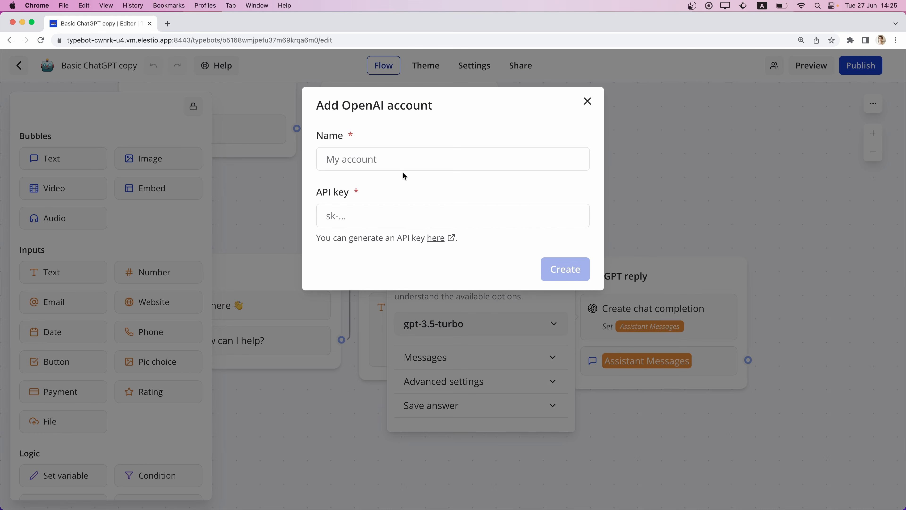
click(400, 162)
text(ElestioOpenAI)
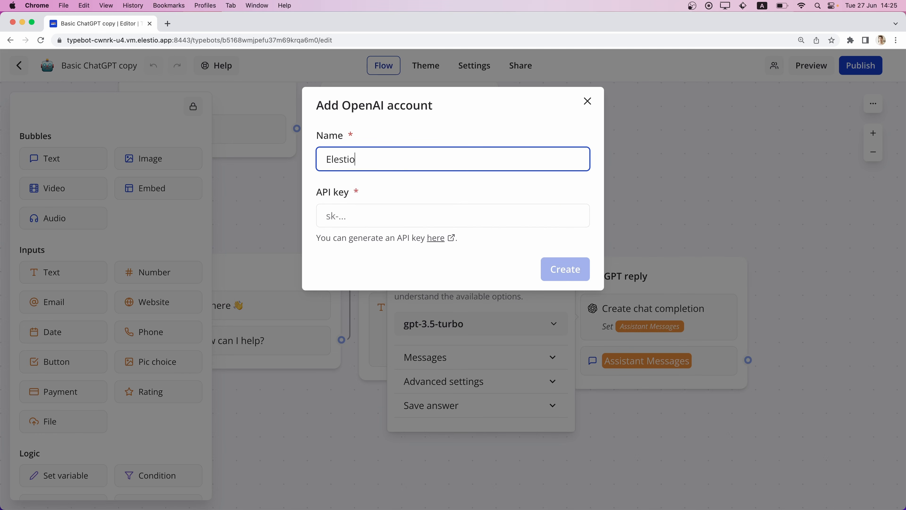
click(341, 214)
key(super+v)
click(563, 269)
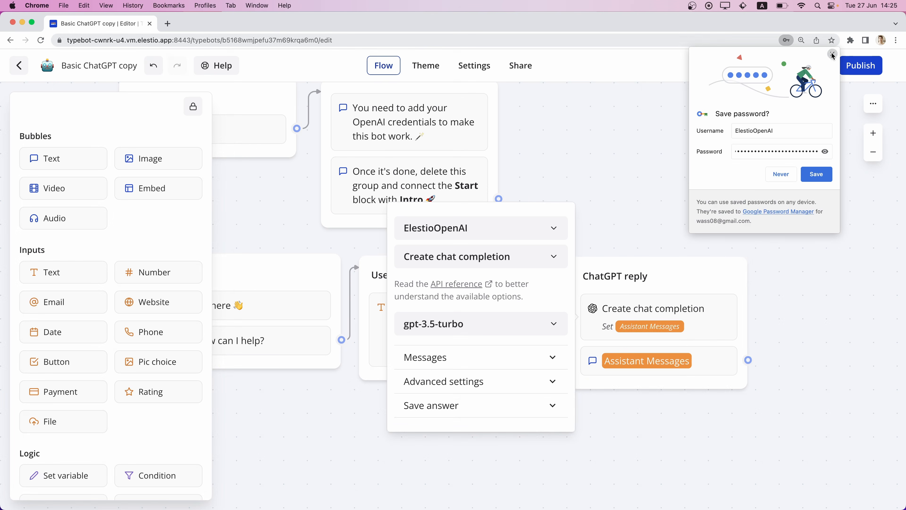
click(833, 55)
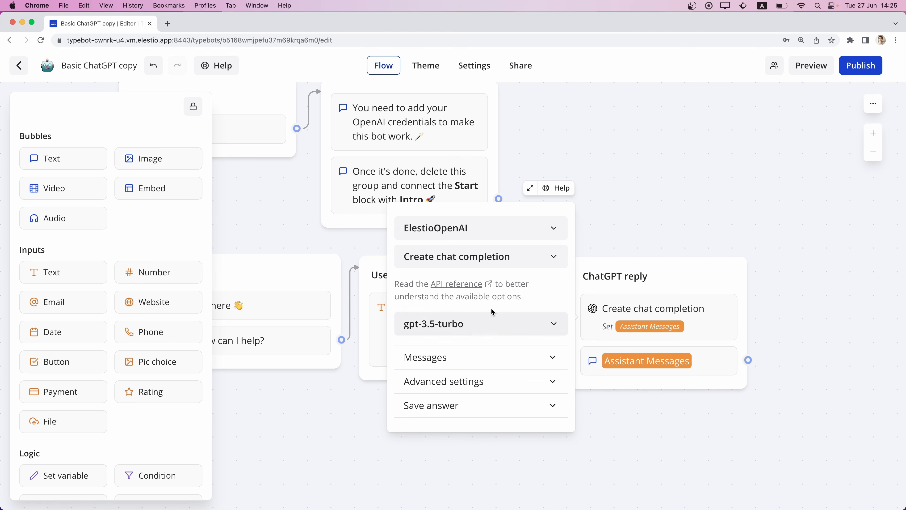
Review the Messages settings of the ChatGPT reply's chat completion block and close its settings.
click(444, 362)
scroll(455, 370, down, 5)
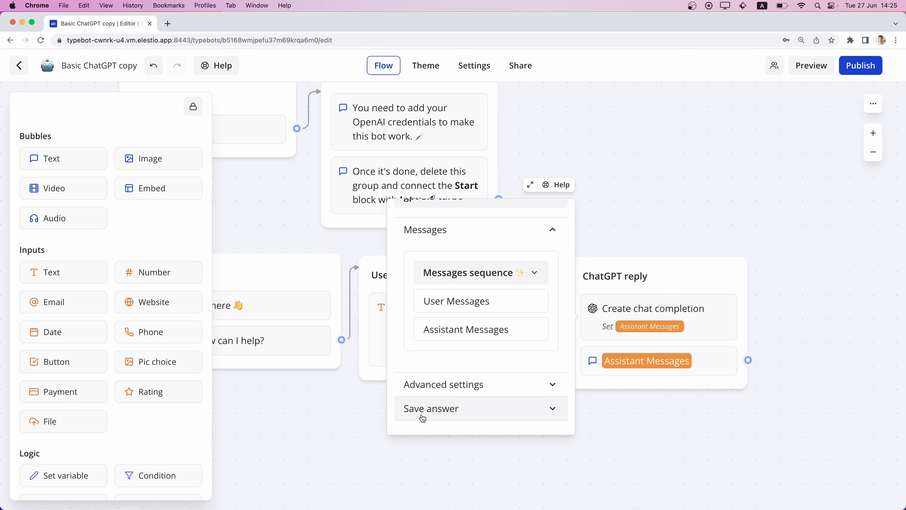
click(668, 438)
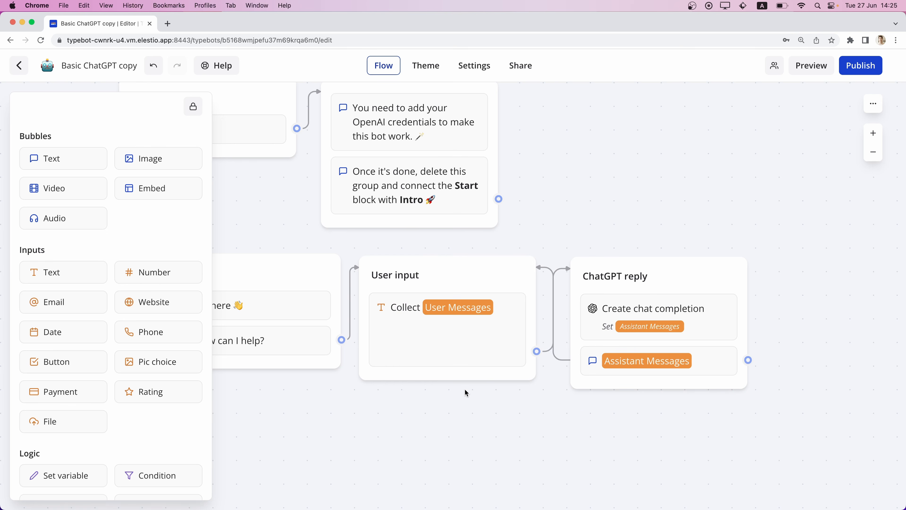
Delete the group with the OpenAI credentials instructions and connect the Start block to the Intro group.
scroll(466, 393, left, 5)
scroll(466, 393, up, 3)
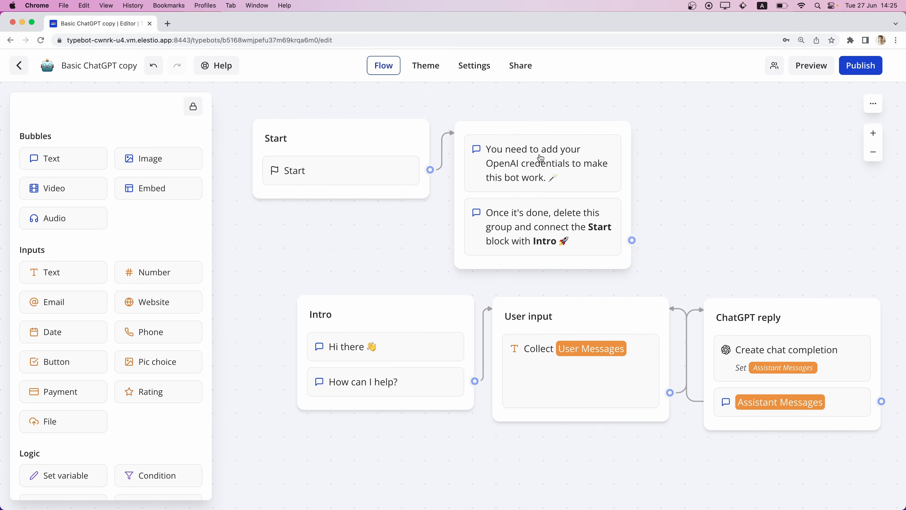
click(550, 133)
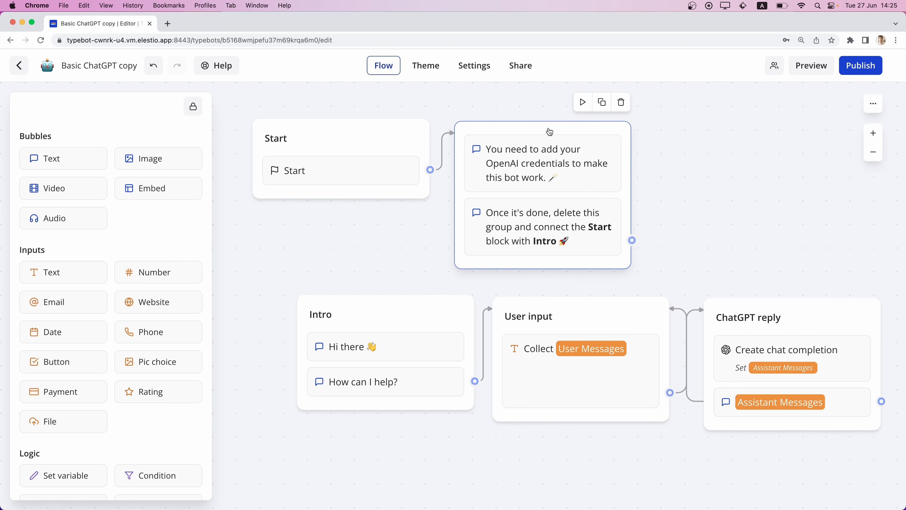
click(621, 103)
drag(430, 172, 320, 328)
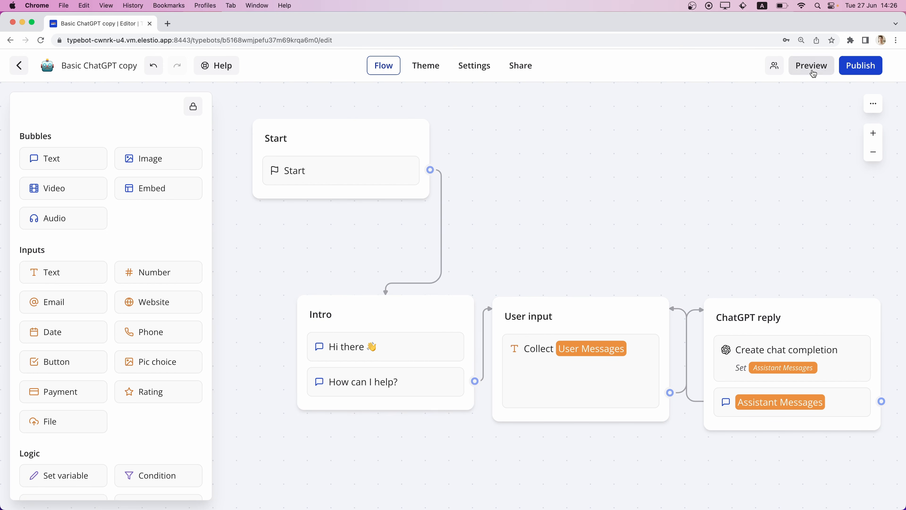
Preview the bot and send it the question "What is 2 divided by 2".
click(813, 73)
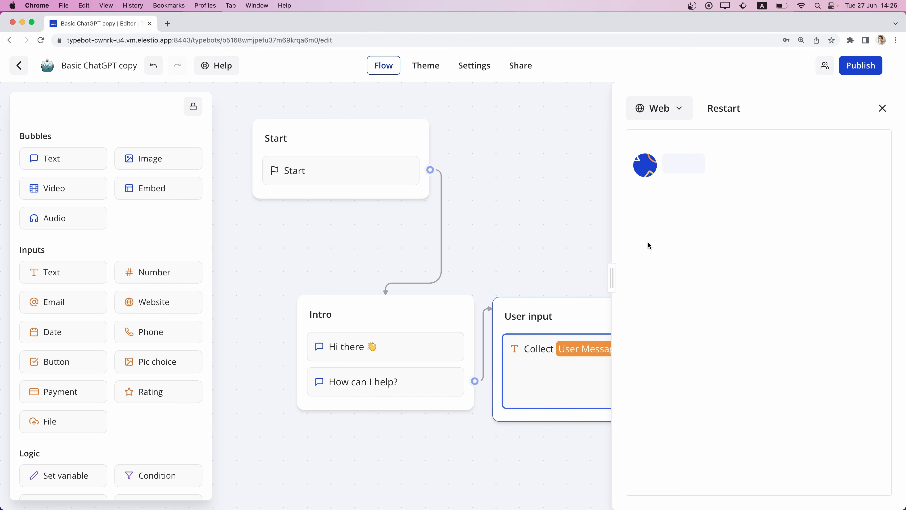
text(What is 2 divided by 2)
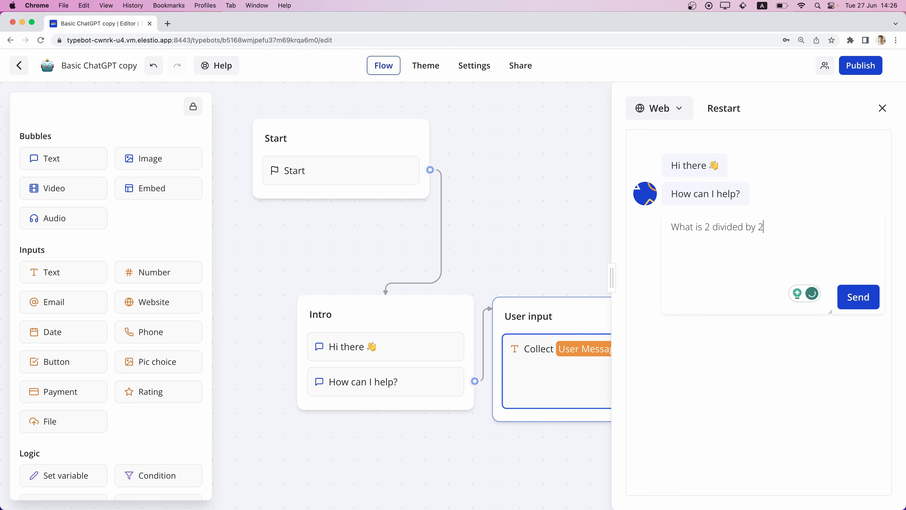
key(Return)
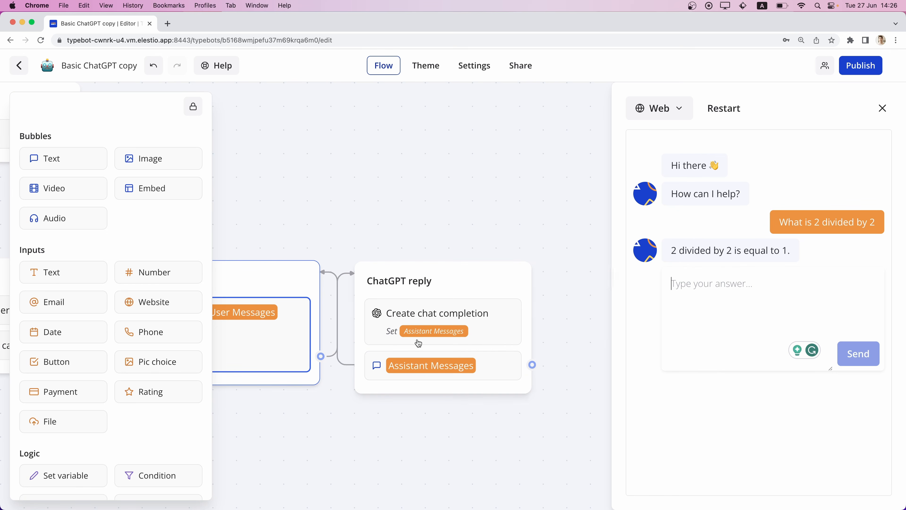
Ask the bot "is typebot a good product?", read its reply and close the preview.
scroll(397, 347, left, 2)
scroll(396, 347, down, 1)
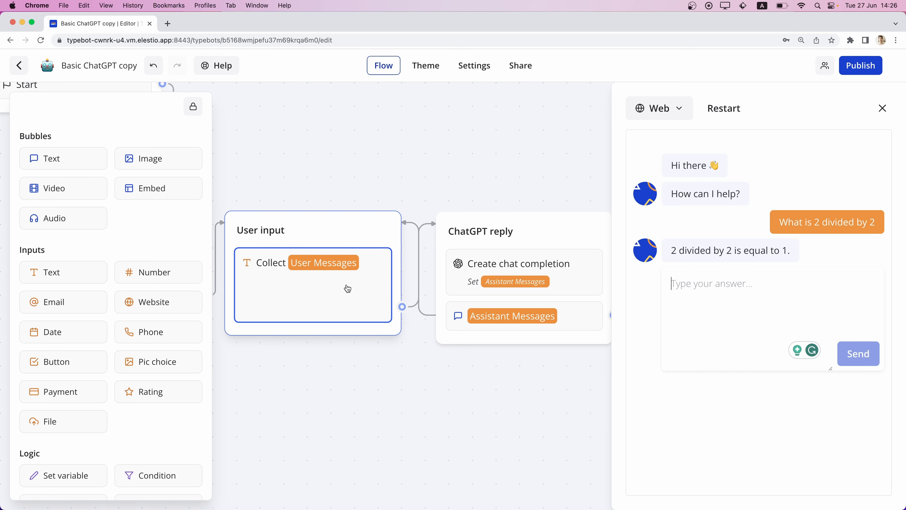
click(724, 293)
text(is)
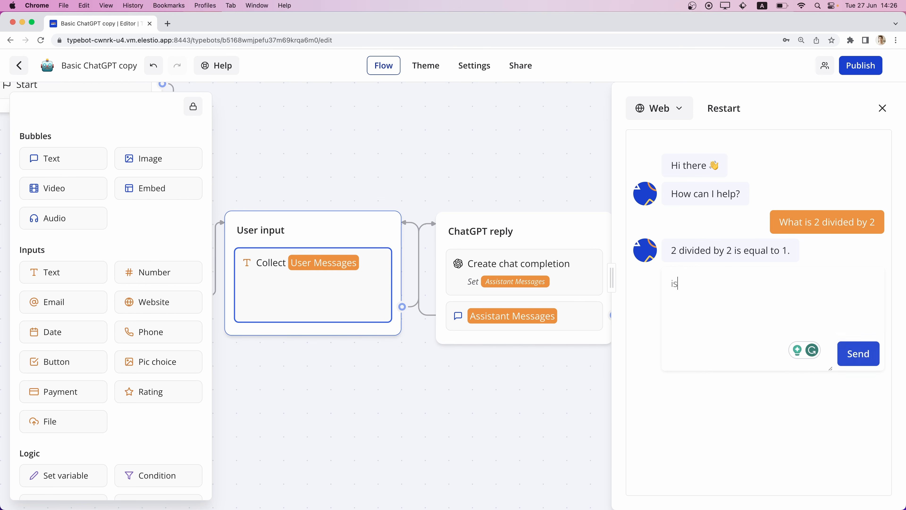
text( typebot a good p)
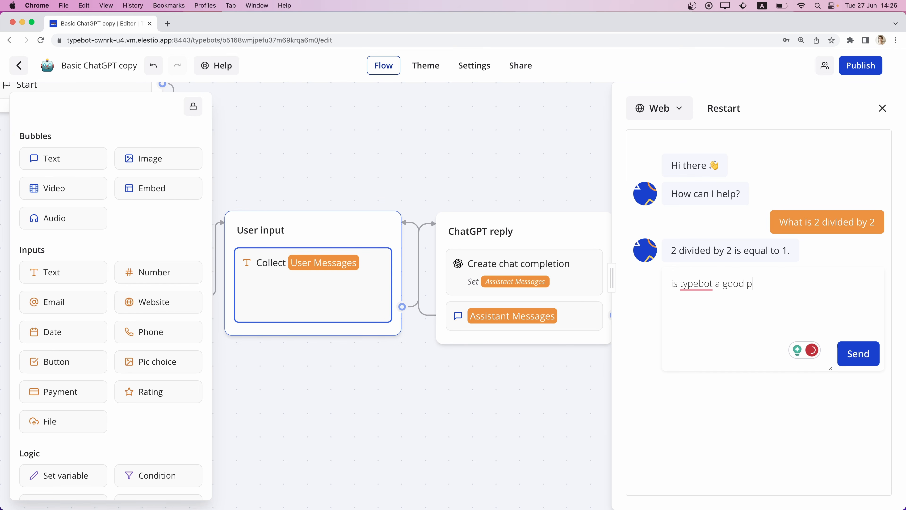
text(roduct?)
key(Return)
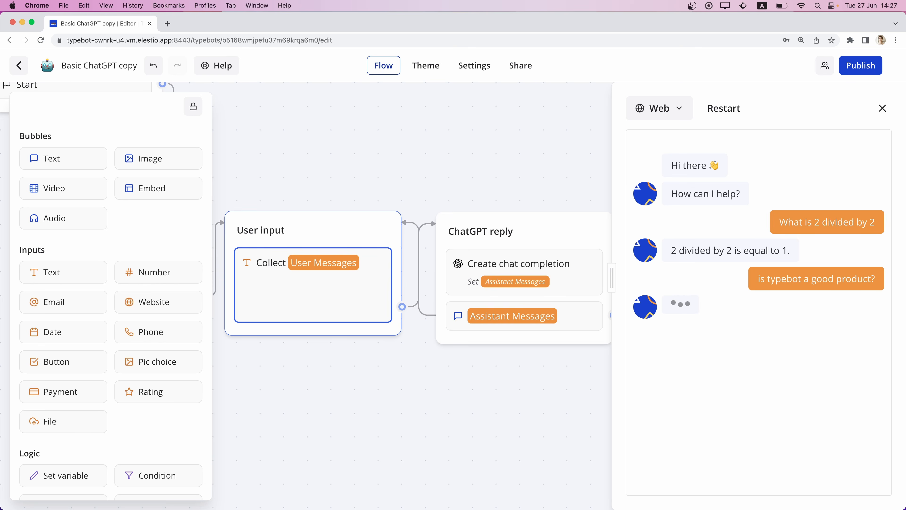
scroll(737, 293, up, 1)
scroll(526, 265, up, 2)
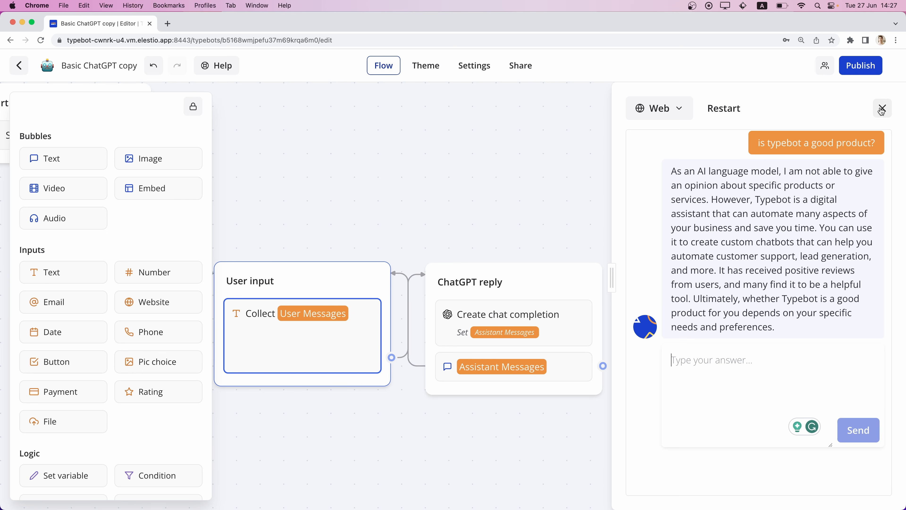
click(882, 108)
scroll(475, 301, left, 2)
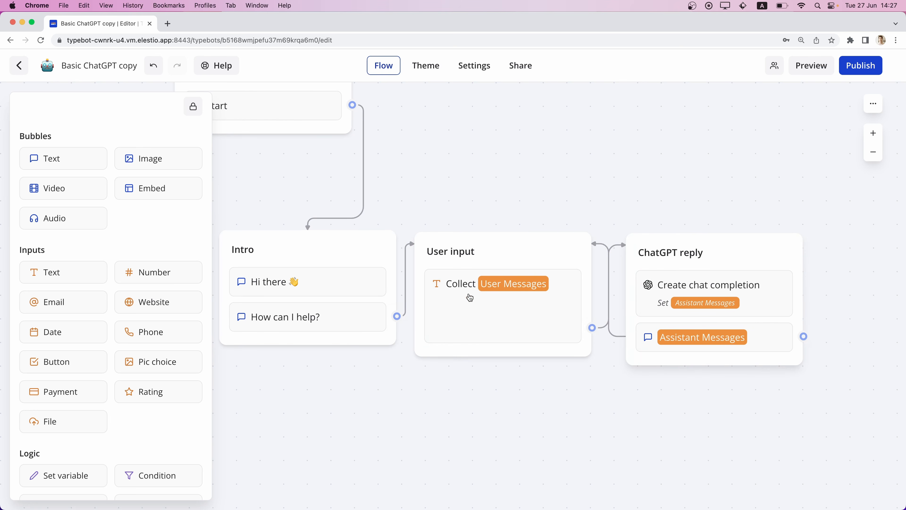
scroll(253, 180, left, 5)
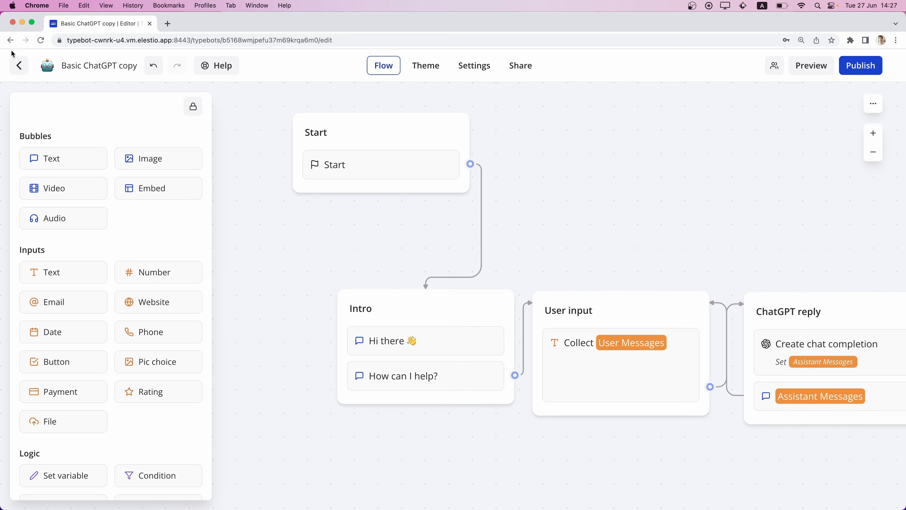
Return to the workspace and create a new typebot from the ChatGPT personas template.
click(20, 62)
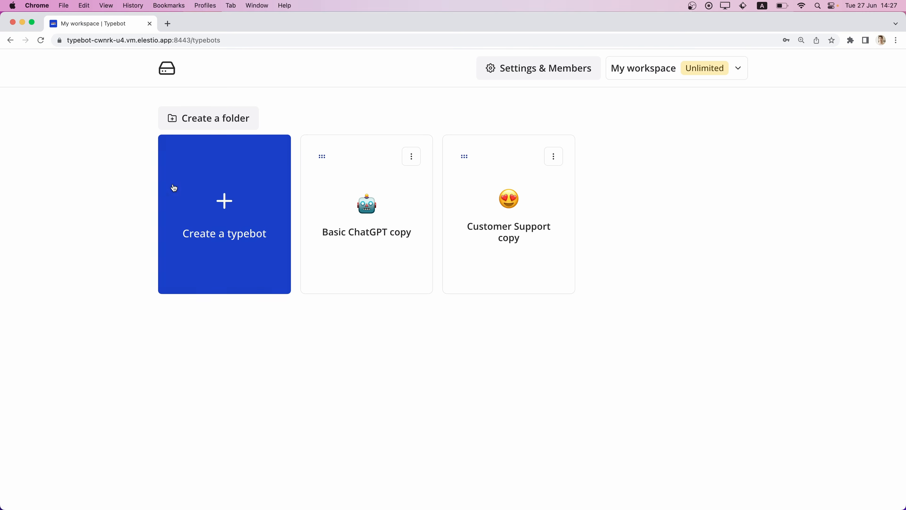
click(219, 206)
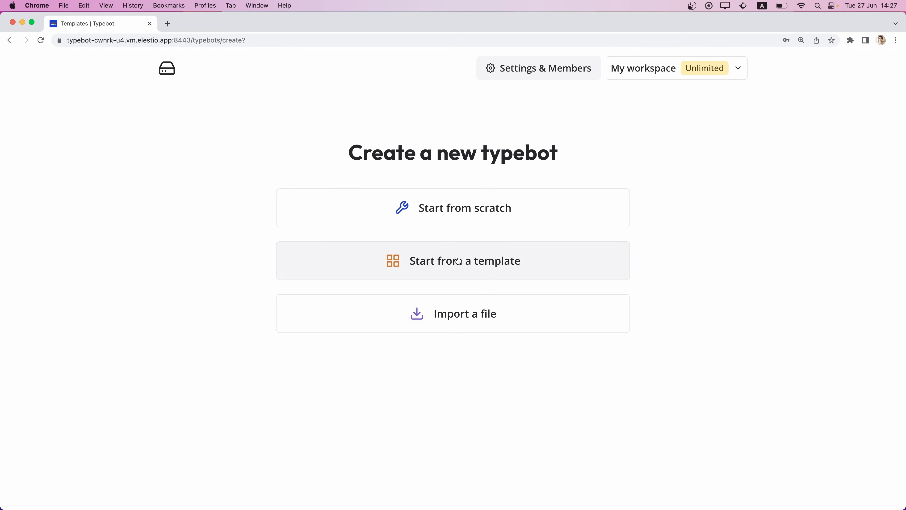
click(457, 260)
scroll(173, 321, down, 2)
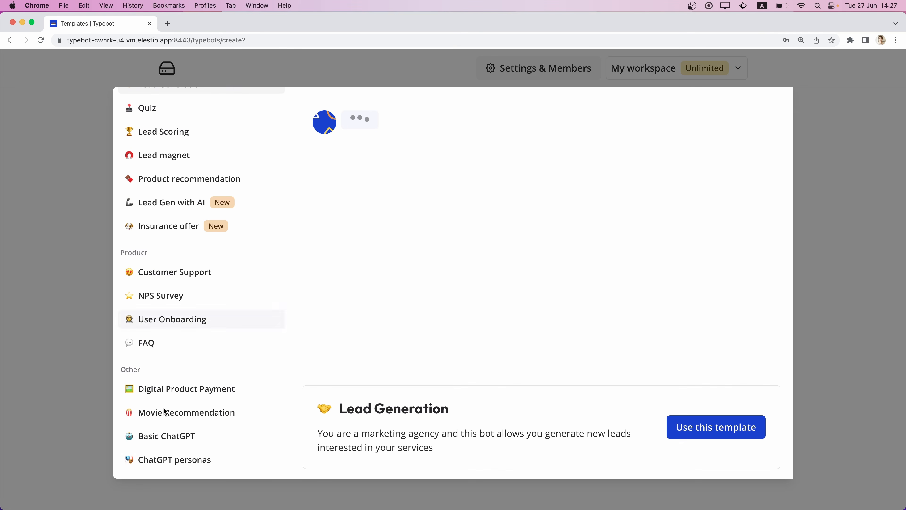
click(152, 459)
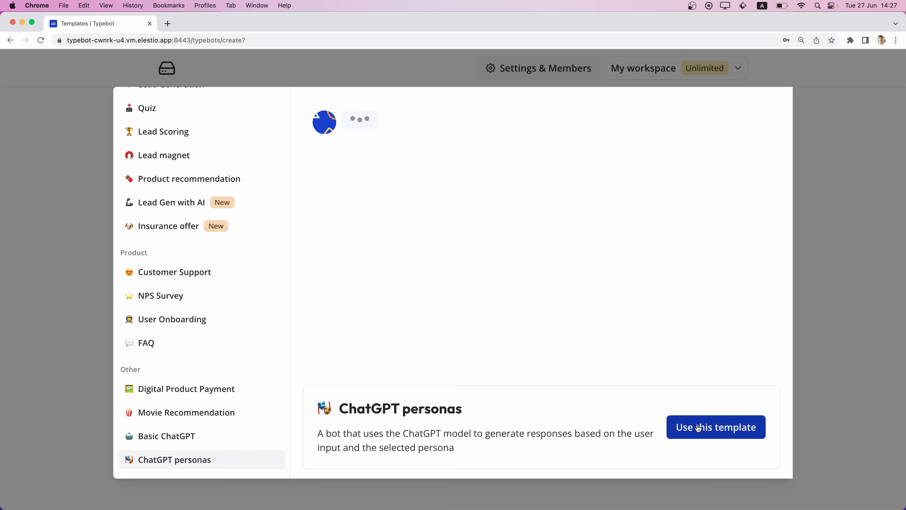
click(697, 429)
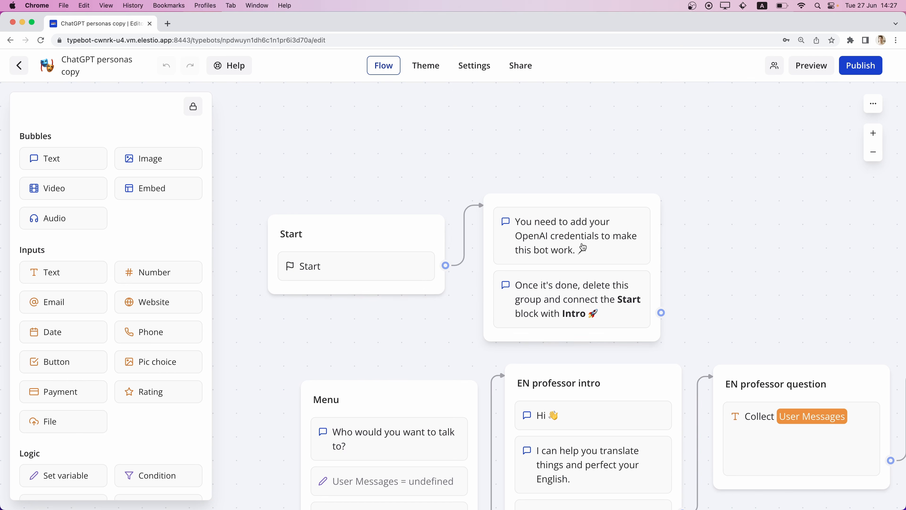
Assign the ElestioOpenAI account to the Create chat completion block in the Professor AI reply group.
scroll(627, 205, down, 6)
scroll(626, 205, right, 7)
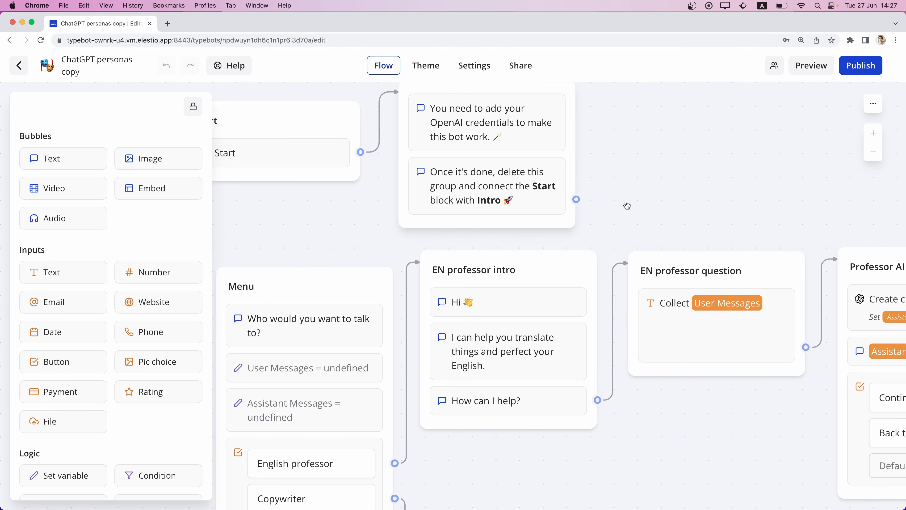
click(712, 188)
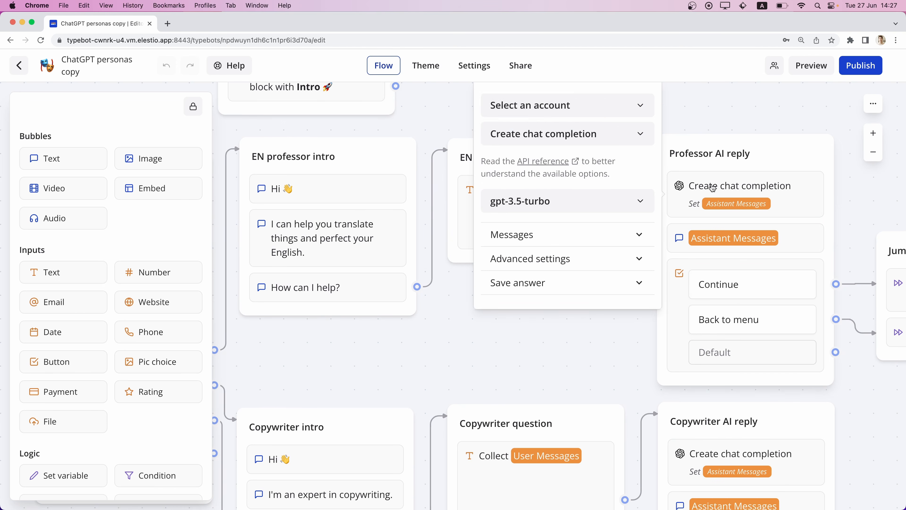
click(557, 106)
click(527, 139)
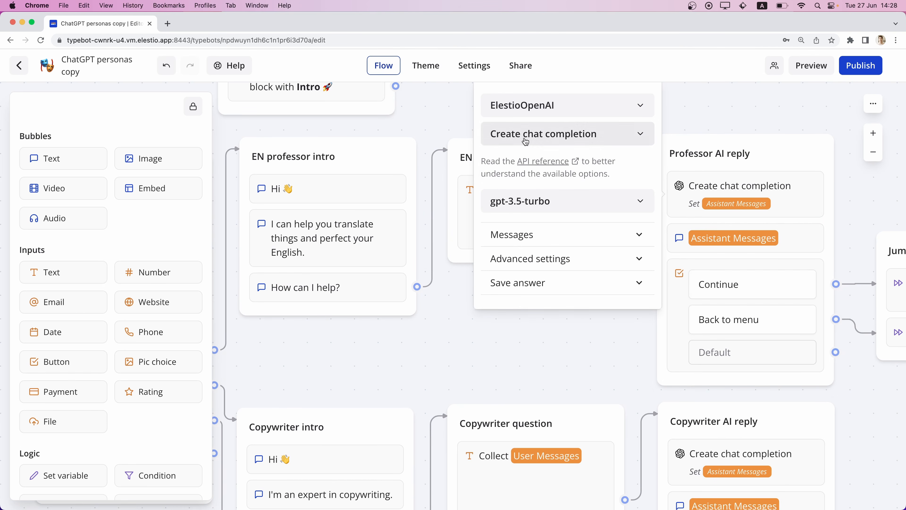
click(482, 344)
Assign the ElestioOpenAI account to the Create chat completion block in the Copywriter AI reply group.
scroll(482, 345, down, 4)
scroll(482, 345, right, 4)
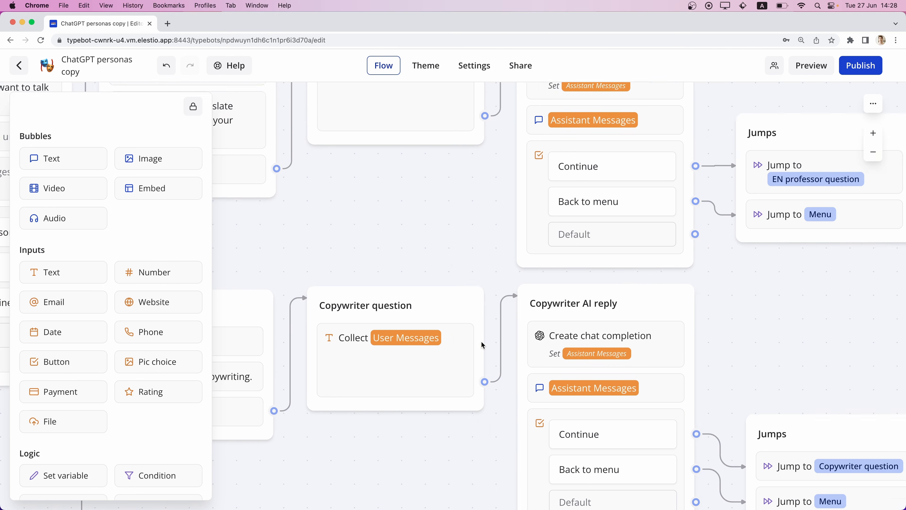
click(578, 314)
click(407, 241)
click(380, 264)
click(708, 301)
Assign the ElestioOpenAI account to the Create chat completion block in the Explainer AI reply group.
scroll(708, 300, down, 10)
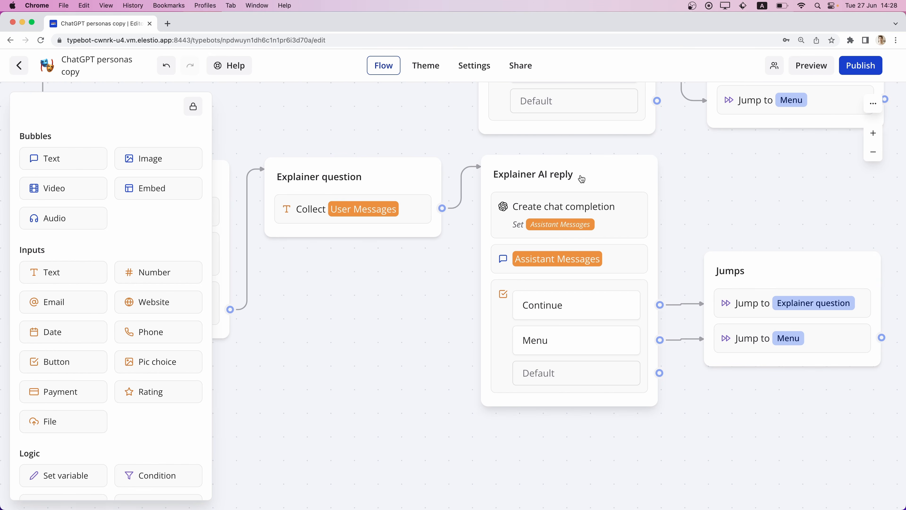
click(587, 204)
click(393, 126)
click(367, 160)
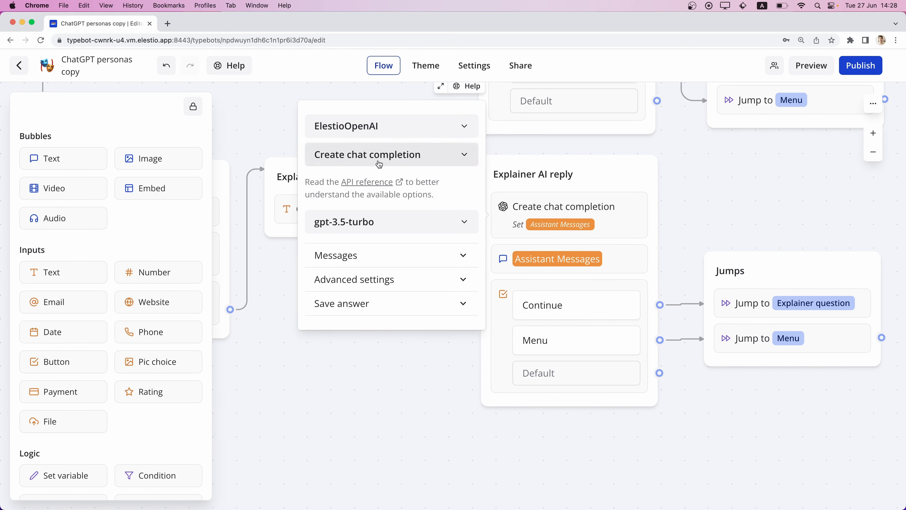
click(707, 211)
Delete the instruction group about adding OpenAI credentials that follows the Start block.
scroll(568, 202, down, 2)
scroll(568, 202, up, 20)
scroll(568, 202, left, 12)
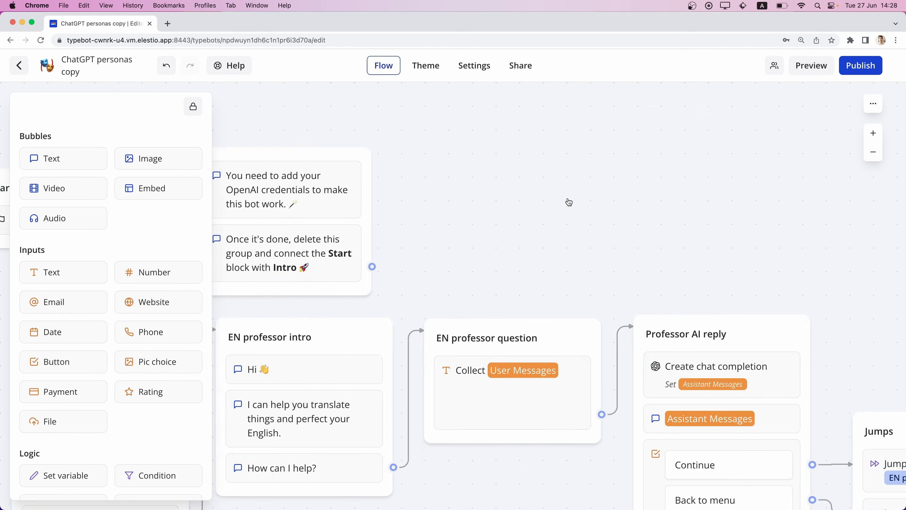
click(603, 145)
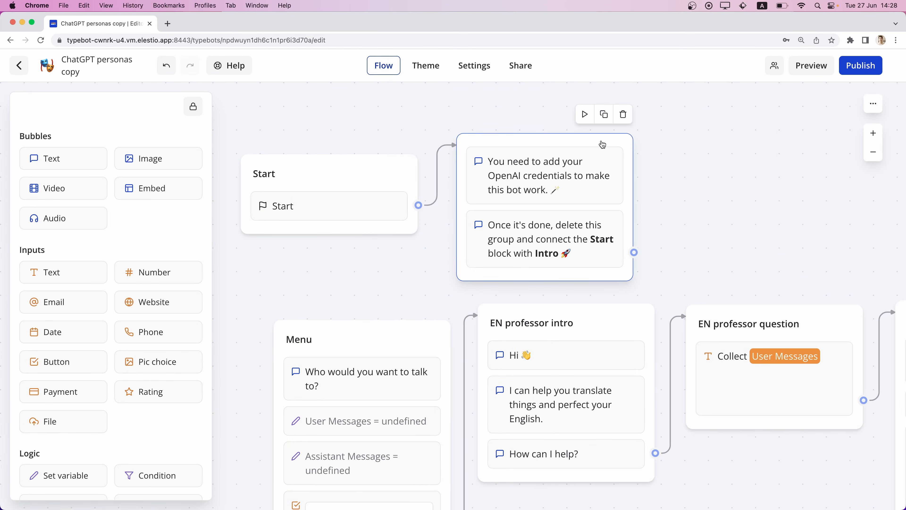
click(622, 115)
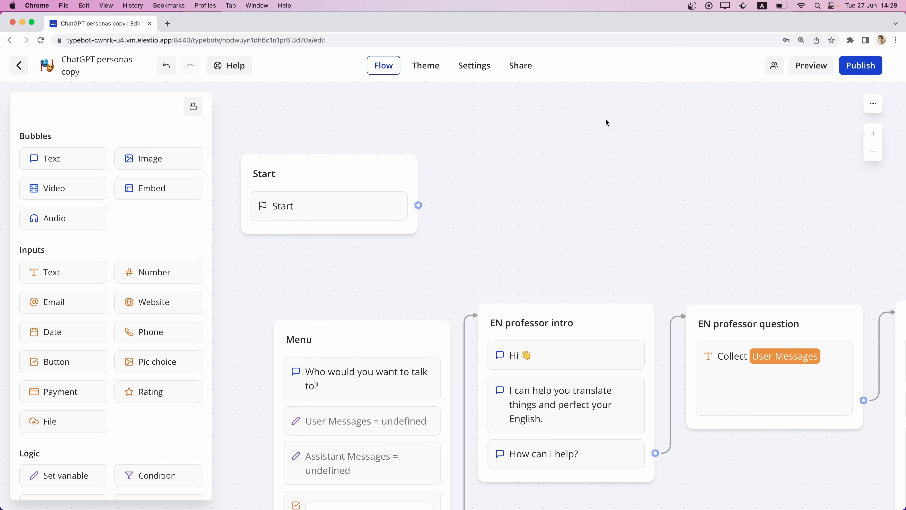
Connect the Start block to the Menu group.
scroll(435, 247, down, 8)
scroll(435, 246, down, 10)
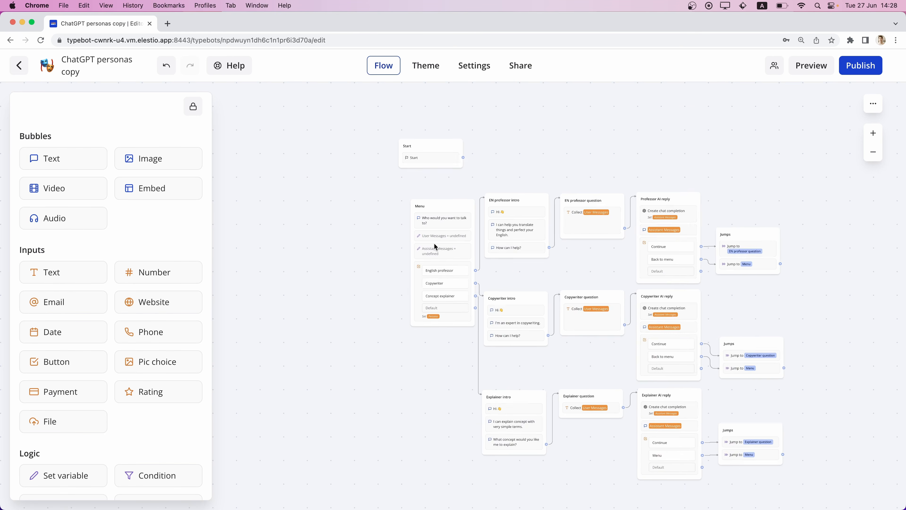
drag(467, 145, 453, 205)
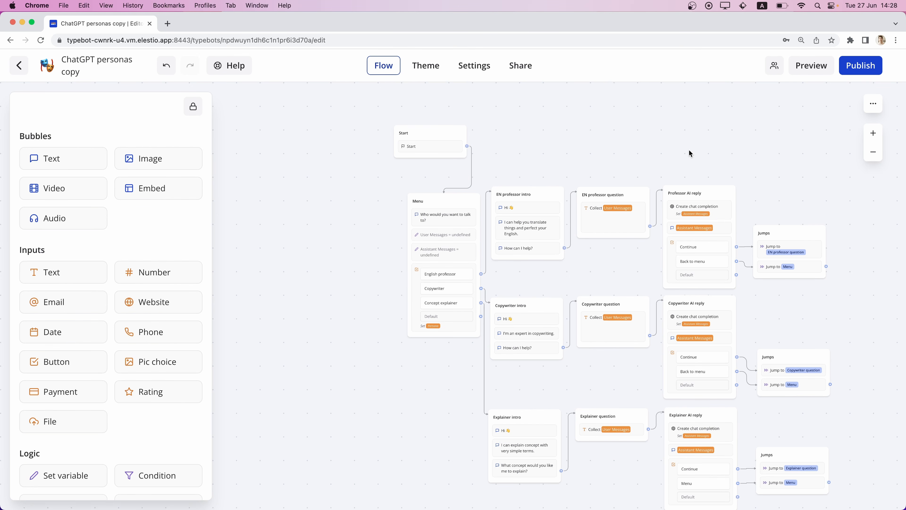
Preview the bot, choose the Copywriter persona and send "write me a blog article about french fries".
click(812, 68)
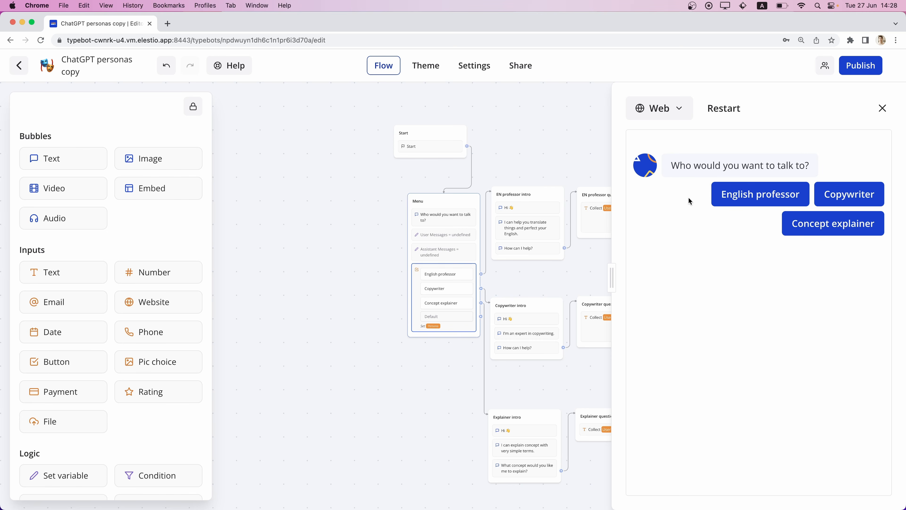
click(859, 196)
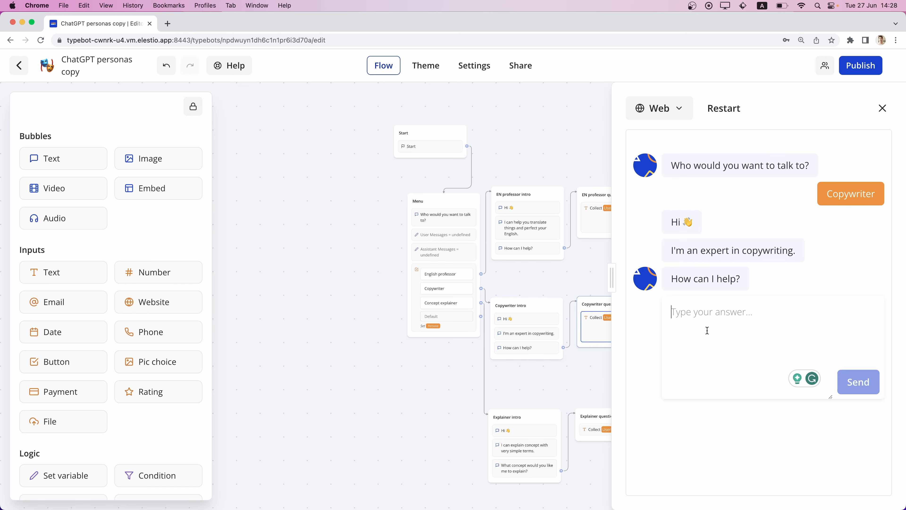
text(write me a b)
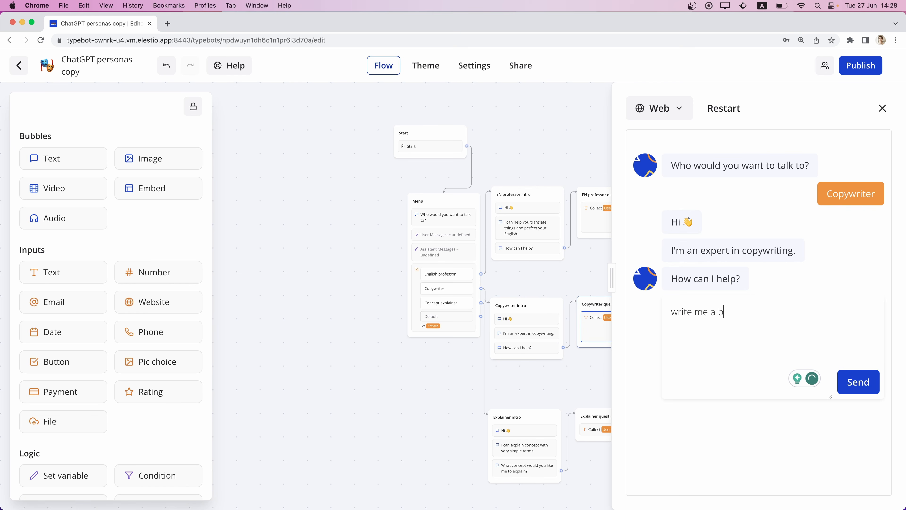
text(log article about french fries)
key(Return)
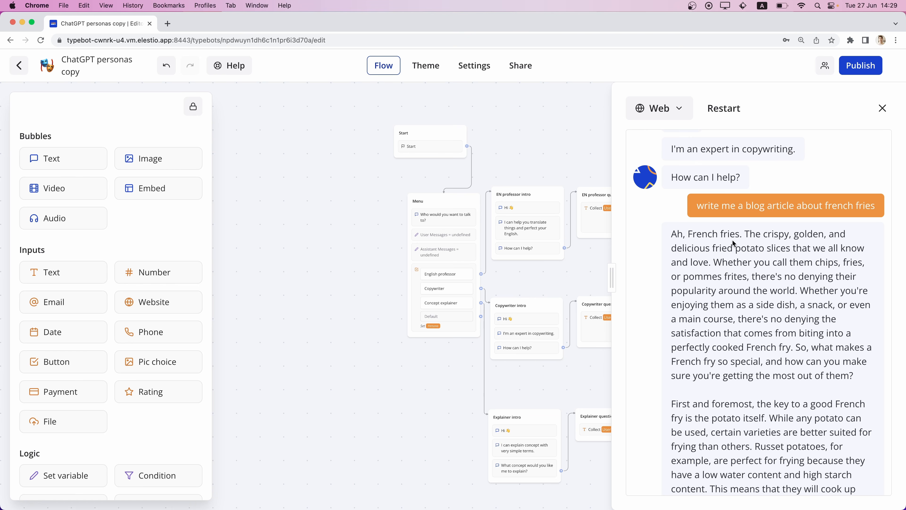
Read through the generated article and return the test chat to the persona menu.
scroll(775, 232, down, 10)
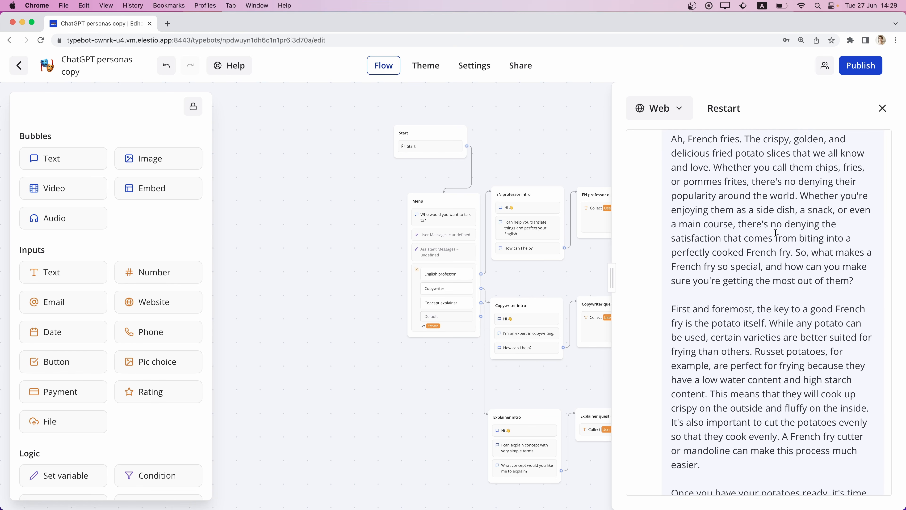
scroll(776, 233, down, 8)
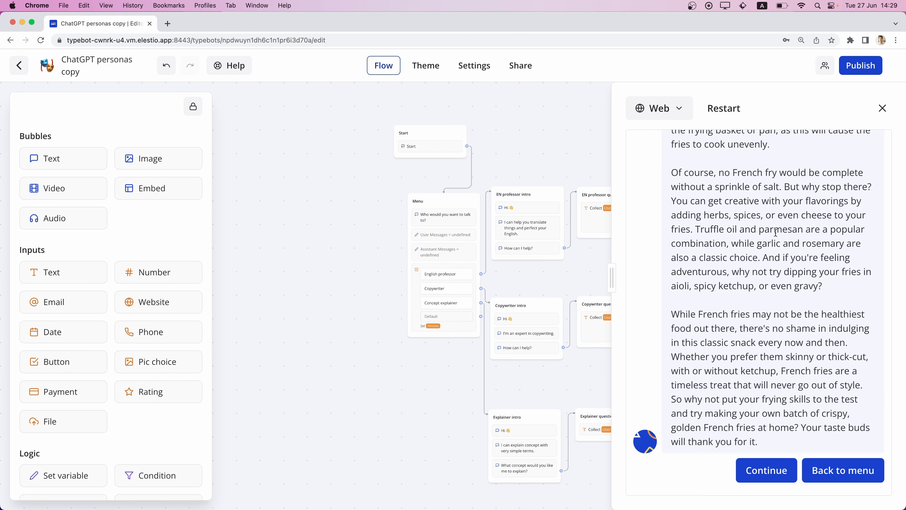
scroll(776, 233, down, 2)
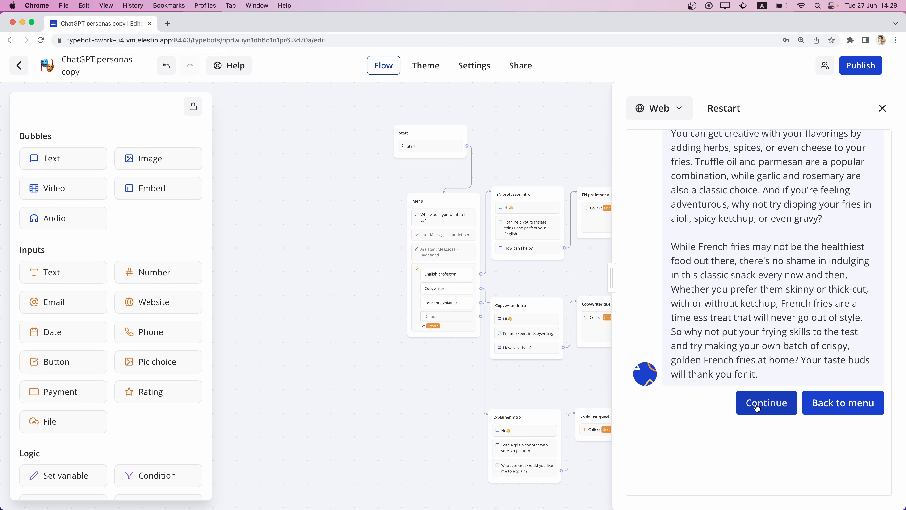
click(829, 411)
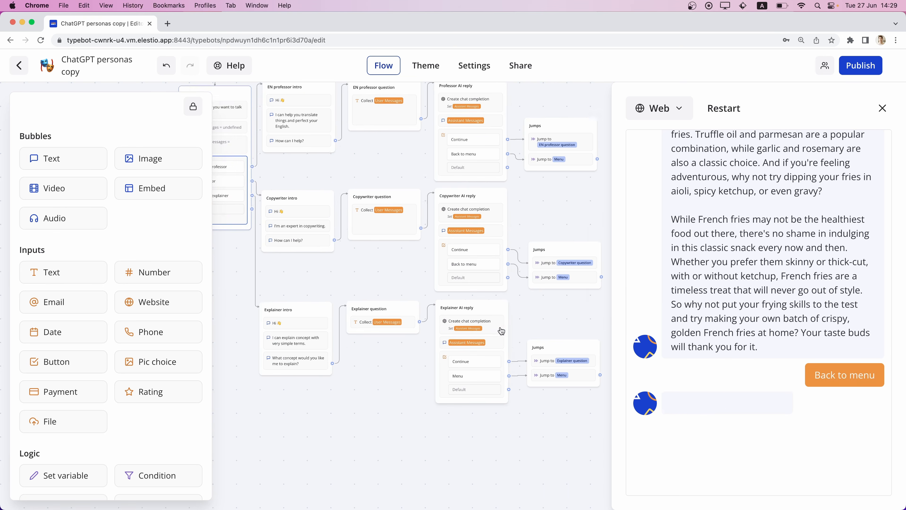
Examine how the flow links the Menu group to each persona's intro, question, AI reply and jumps.
scroll(500, 326, left, 2)
scroll(500, 326, down, 2)
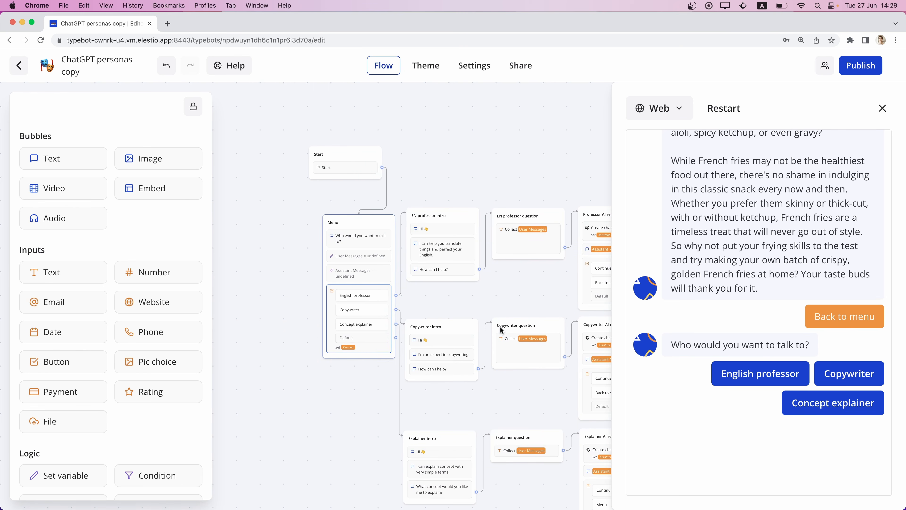
scroll(440, 314, right, 5)
scroll(439, 315, down, 2)
scroll(439, 315, up, 3)
scroll(440, 314, left, 1)
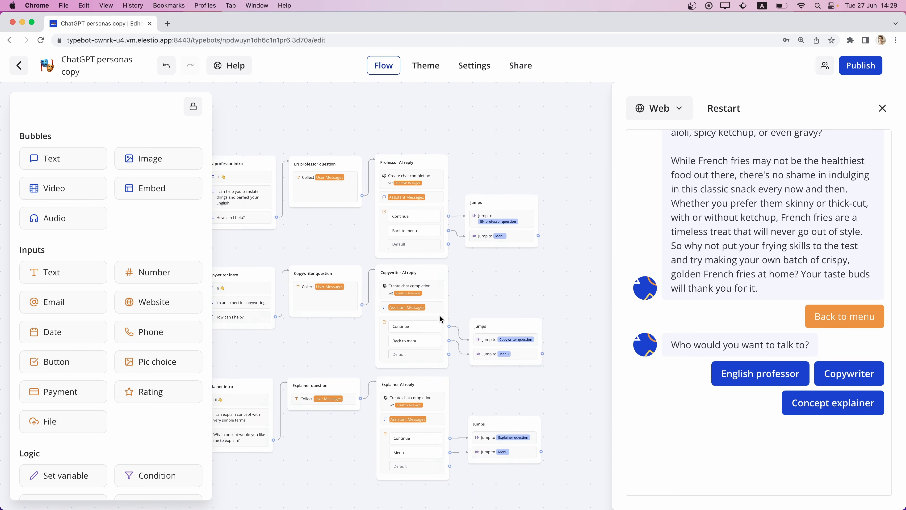
scroll(327, 285, left, 3)
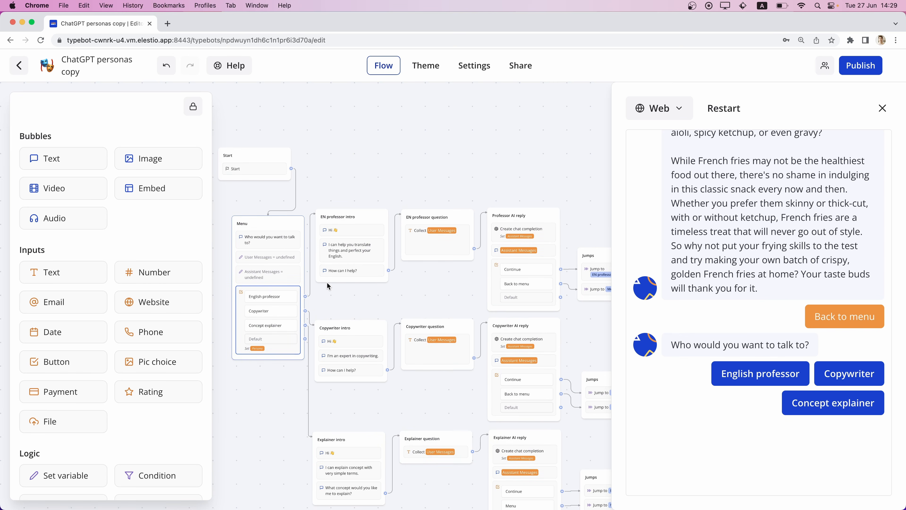
scroll(327, 285, up, 4)
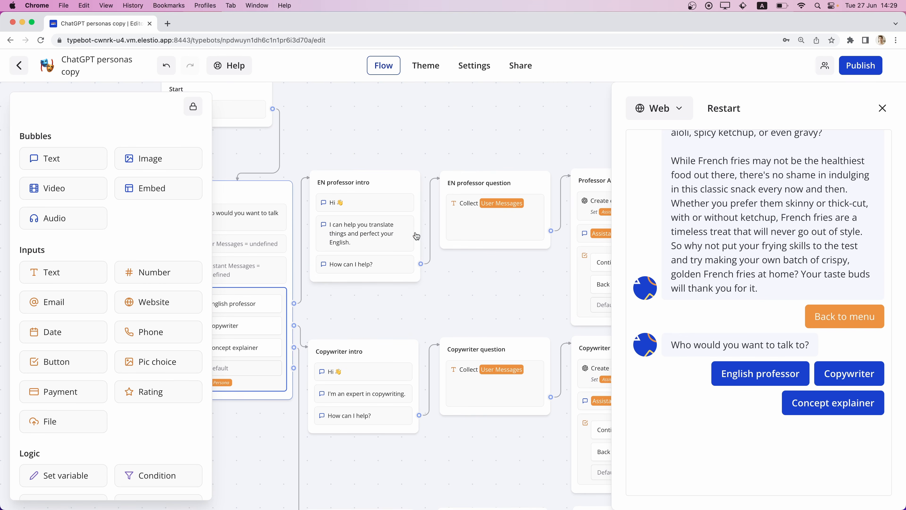
scroll(417, 236, right, 4)
scroll(417, 236, up, 1)
scroll(417, 235, right, 5)
scroll(416, 235, down, 3)
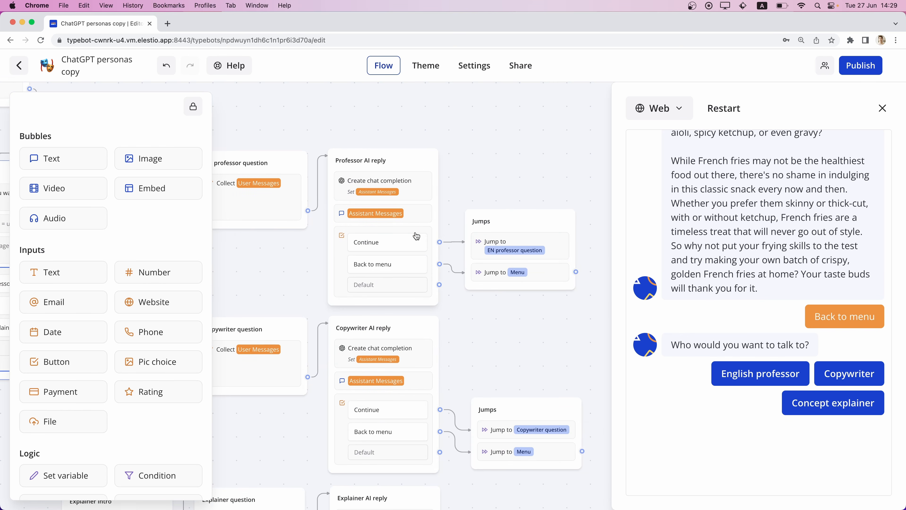
scroll(417, 236, left, 10)
scroll(416, 236, down, 4)
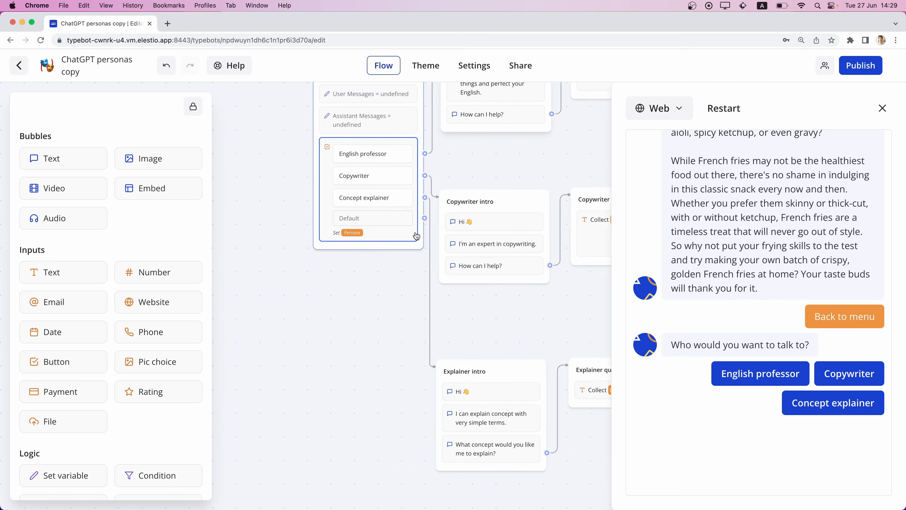
scroll(416, 235, right, 5)
scroll(417, 236, up, 3)
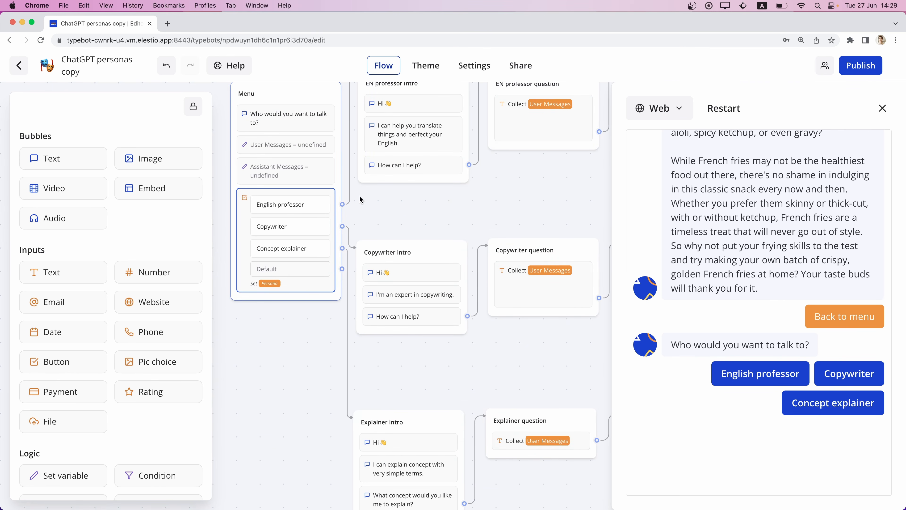
scroll(360, 200, down, 5)
scroll(360, 199, up, 5)
scroll(359, 199, up, 2)
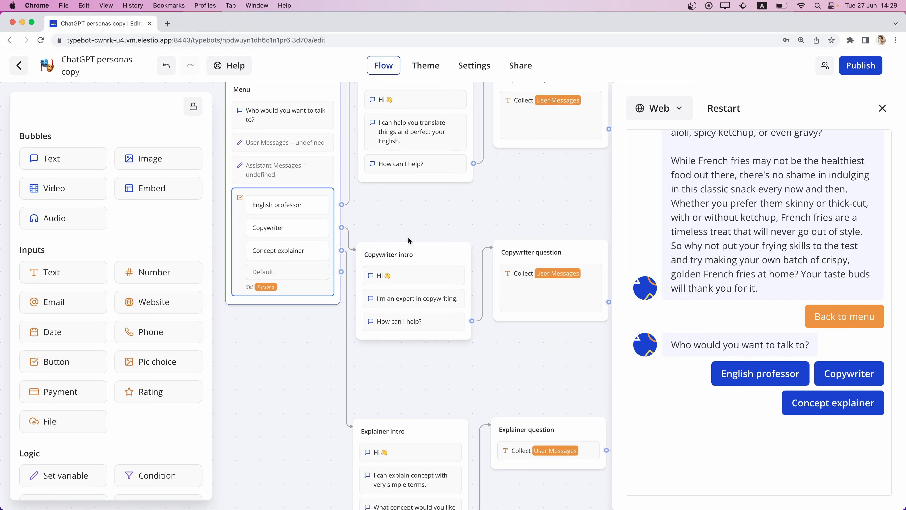
Close the preview and open the gallery of theme templates for the bot, with Typebot Light selected.
click(882, 109)
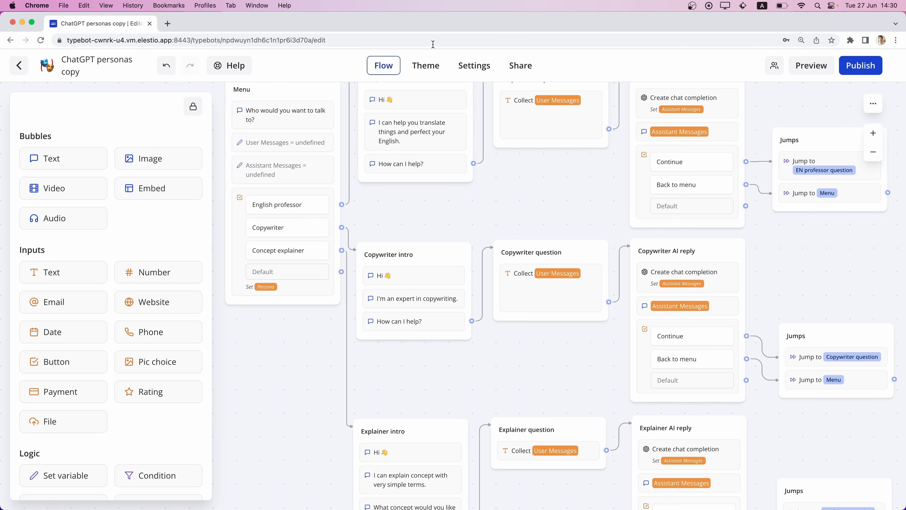
click(431, 69)
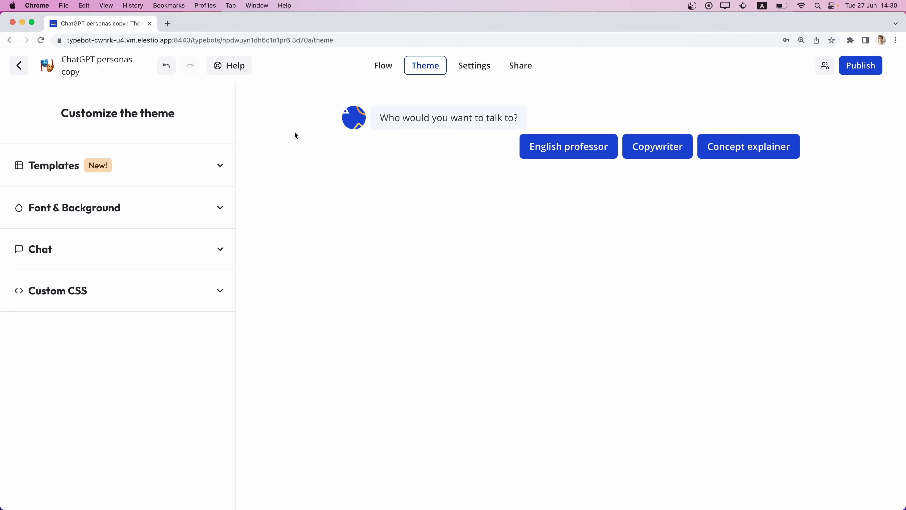
click(183, 167)
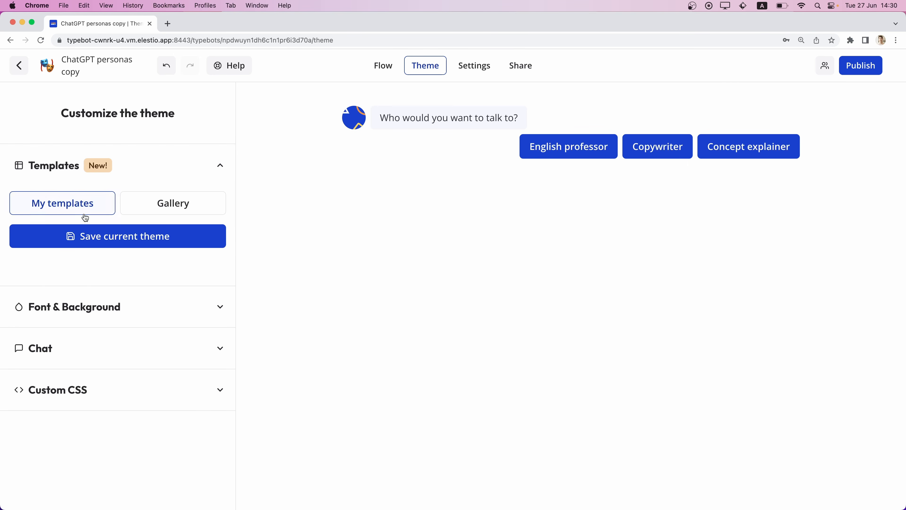
click(164, 203)
click(76, 255)
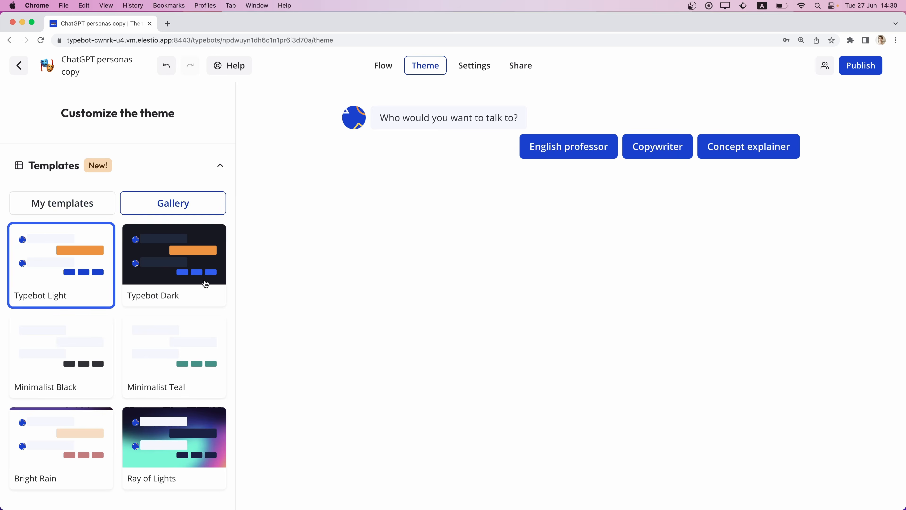
Try the Typebot Dark, Minimalist Black, Minimalist Teal and Bright Rain themes on the bot.
click(164, 252)
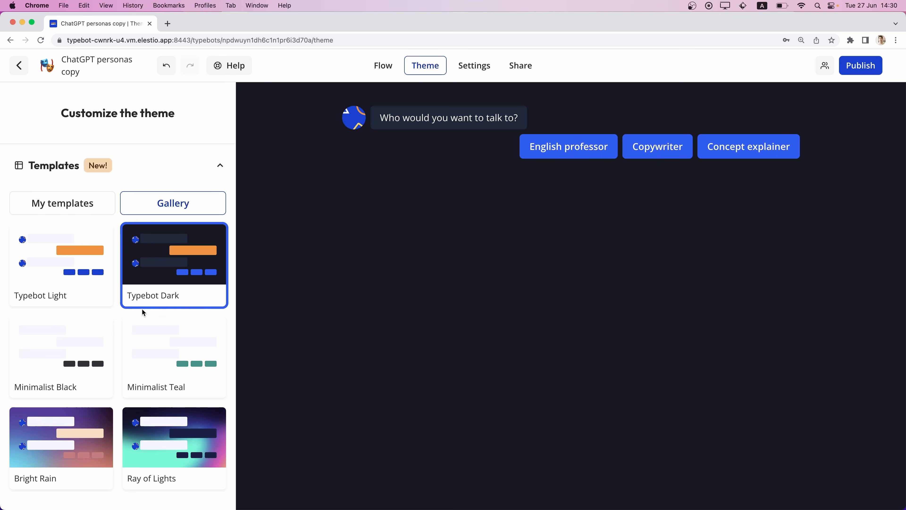
scroll(141, 311, down, 2)
click(83, 321)
click(143, 326)
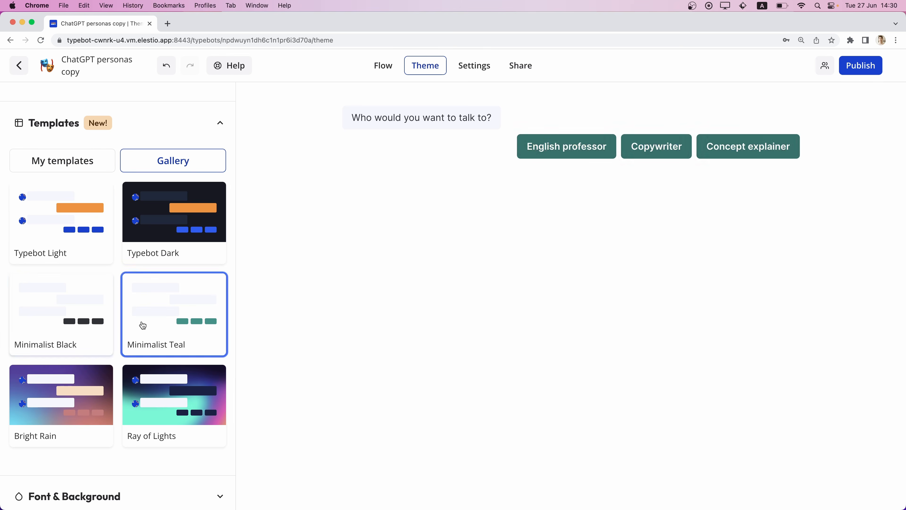
scroll(141, 325, down, 2)
click(63, 338)
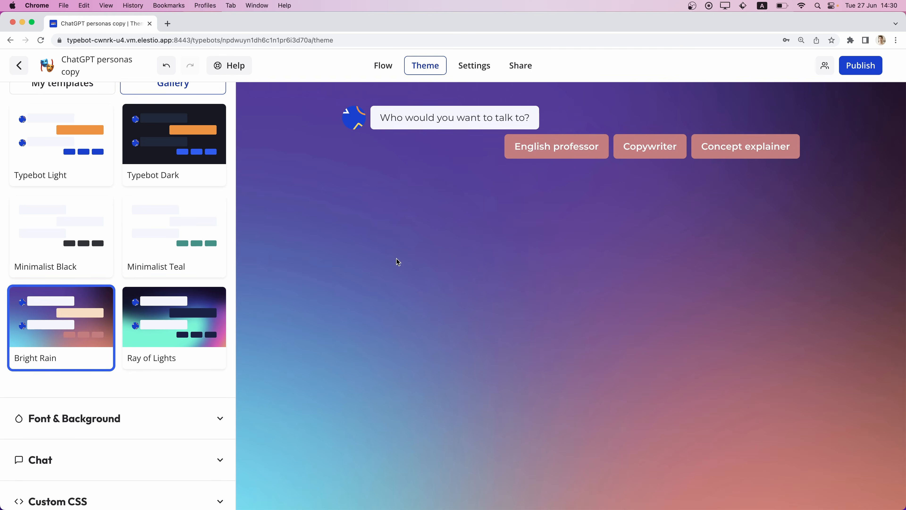
Apply the Ray of Lights theme and set its background to None.
click(143, 328)
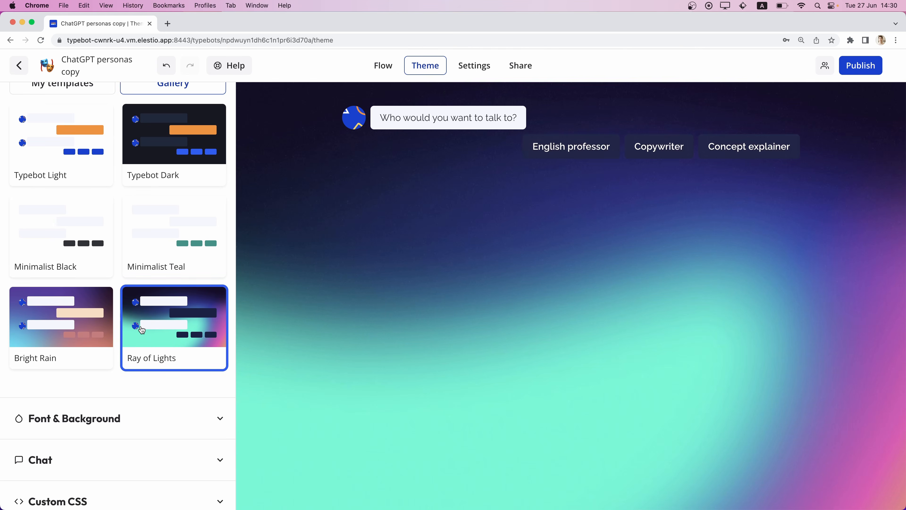
scroll(142, 330, down, 2)
click(121, 362)
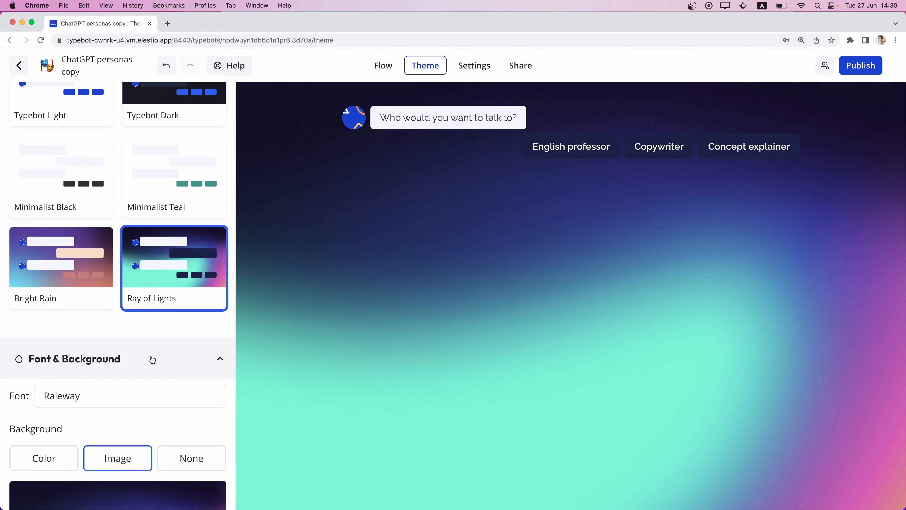
scroll(149, 362, down, 3)
click(181, 361)
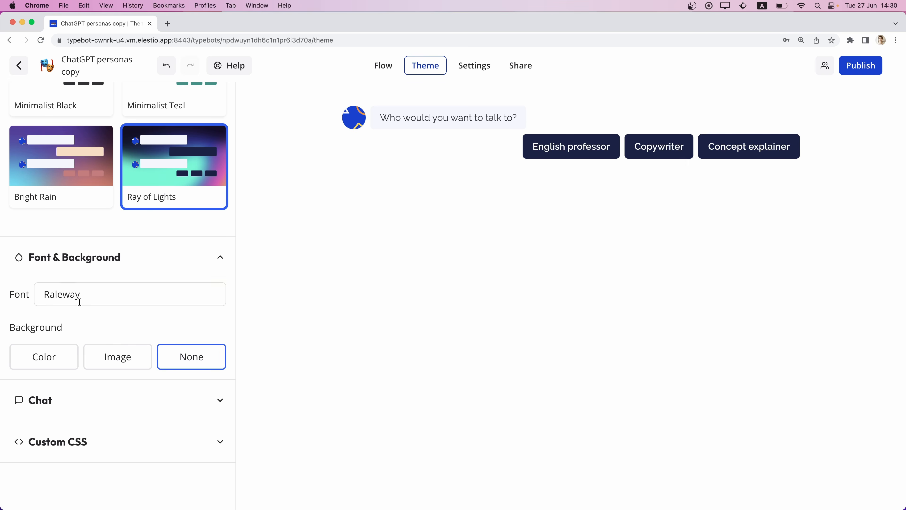
Open the browser's developer tools and show the network request log beside the theme settings.
click(104, 300)
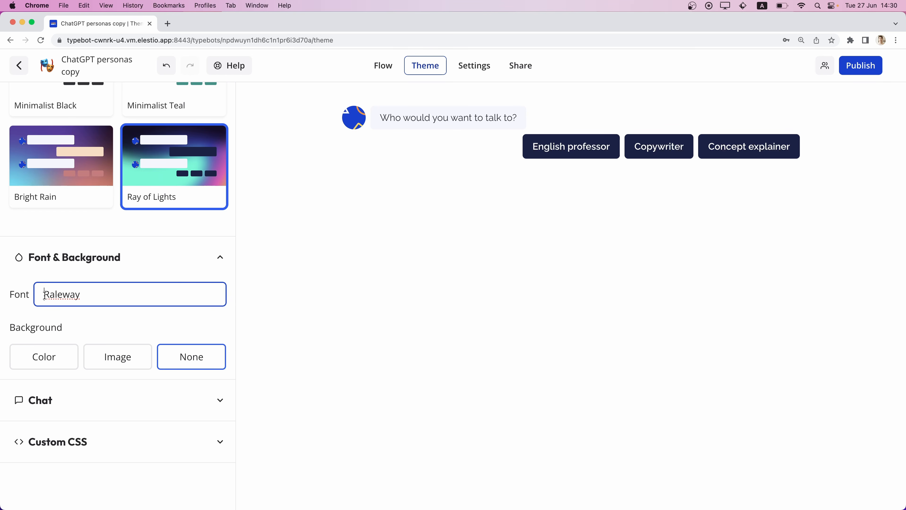
key(super+alt+j)
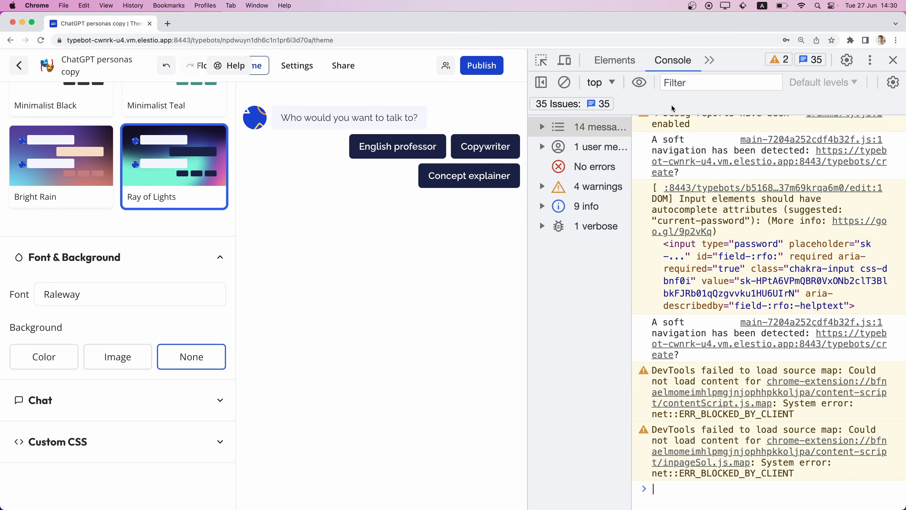
click(719, 59)
click(727, 88)
Set the theme font to Open Sans and inspect the headers of the latest font stylesheet request.
click(107, 296)
key(super+a)
text(Open Sans)
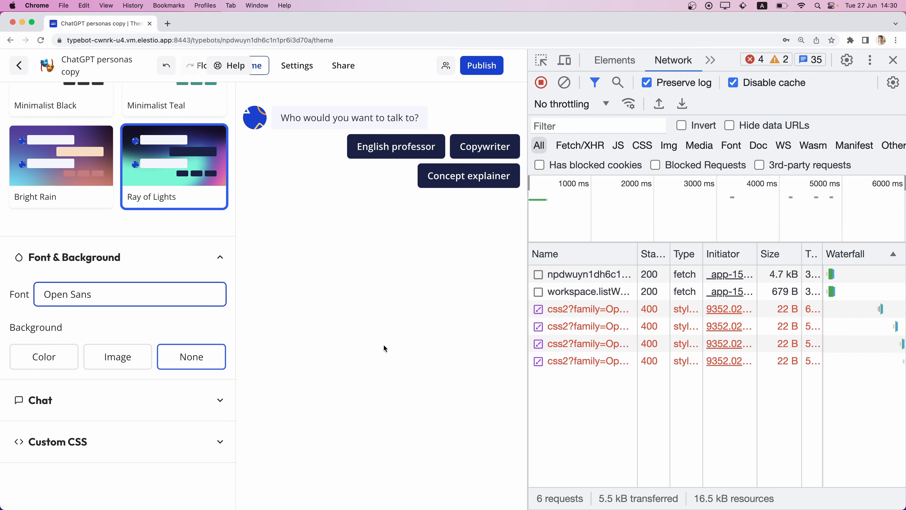
click(568, 362)
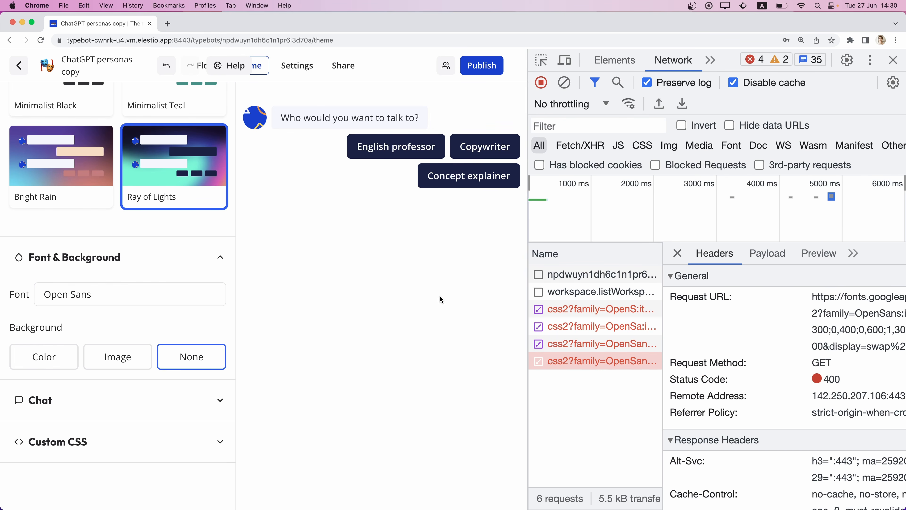
Set the theme font to Montserrat, inspect its final font stylesheet request, and close the developer tools.
click(122, 302)
key(super+a)
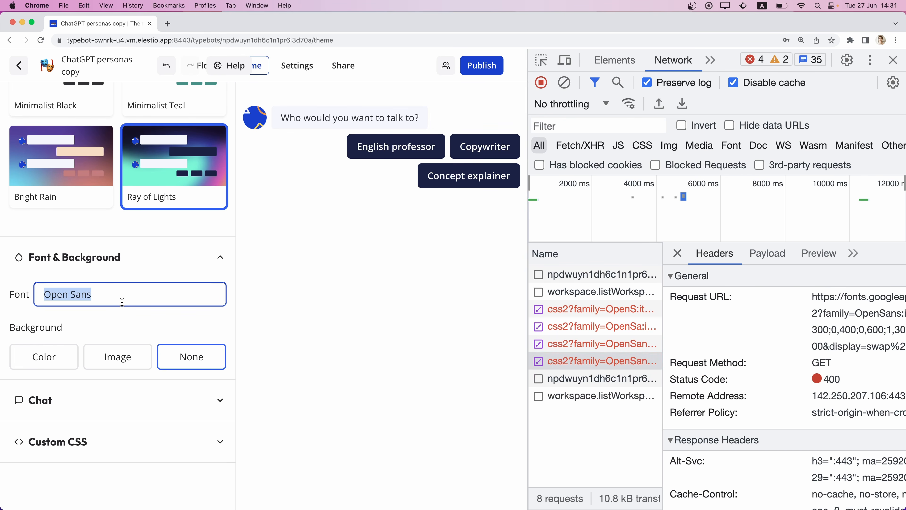
text(Montserrat)
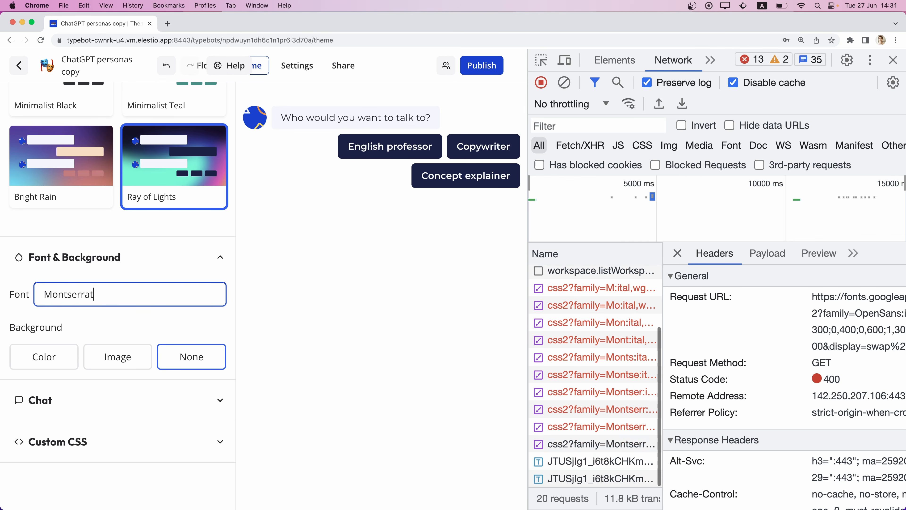
click(598, 444)
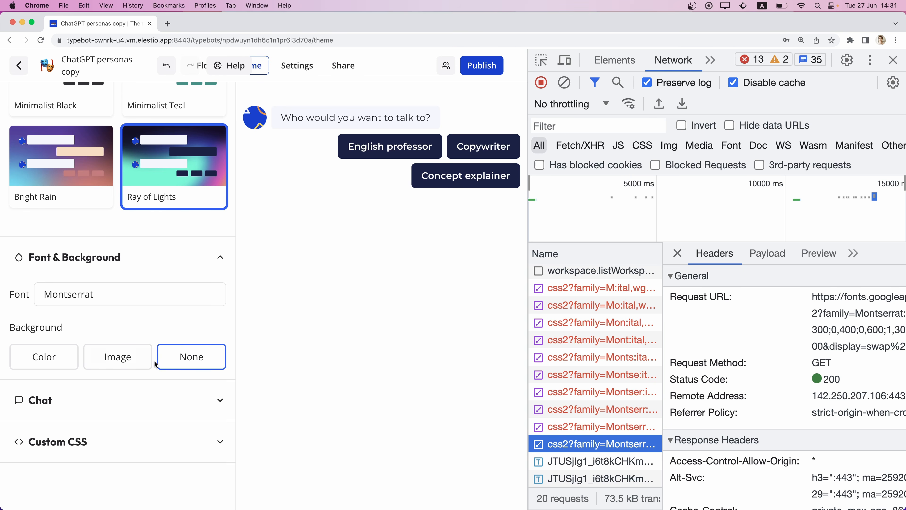
click(893, 60)
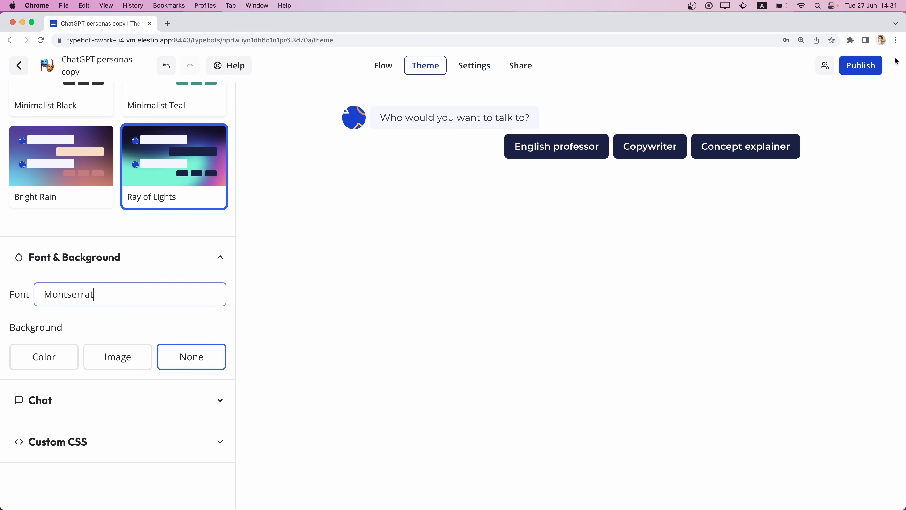
Try a color background for the theme and set the background back to None.
click(44, 357)
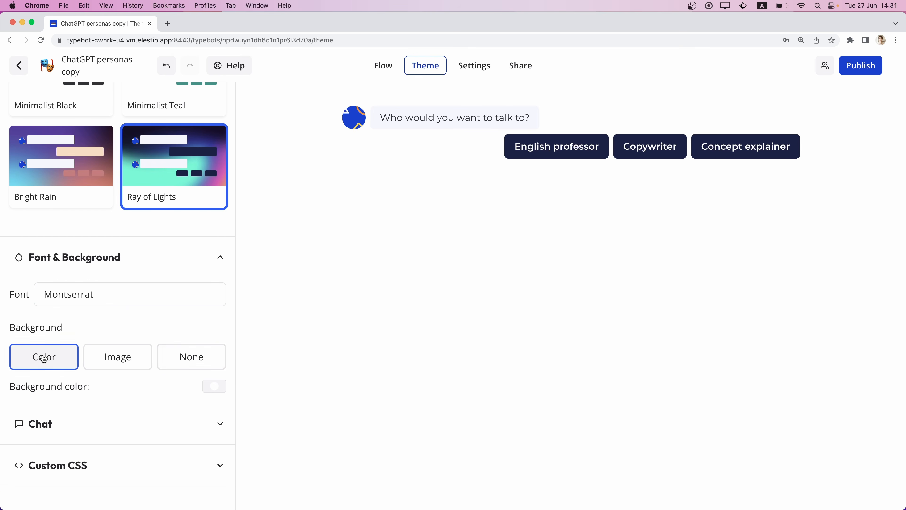
scroll(157, 322, down, 1)
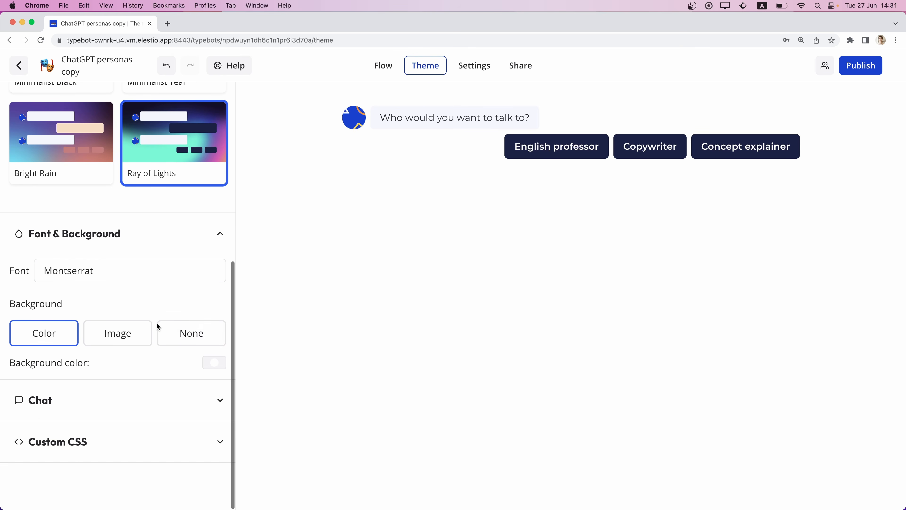
click(187, 341)
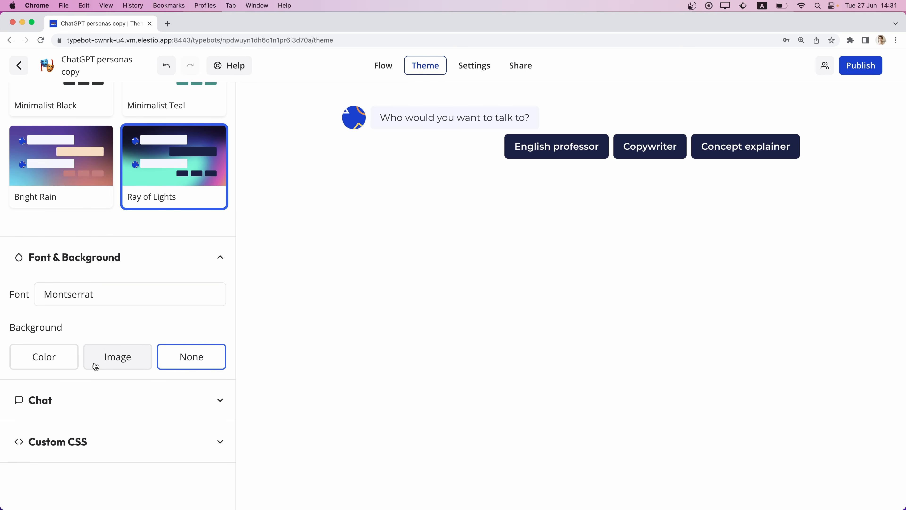
Expand the chat theme settings and preview the bot without its avatar, restoring the avatar after the preview.
click(92, 411)
scroll(107, 393, down, 5)
scroll(166, 286, up, 1)
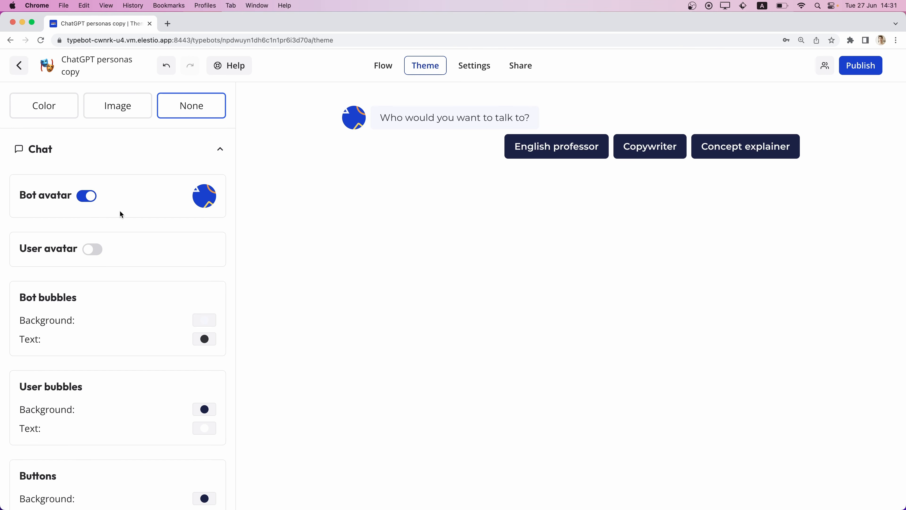
click(89, 196)
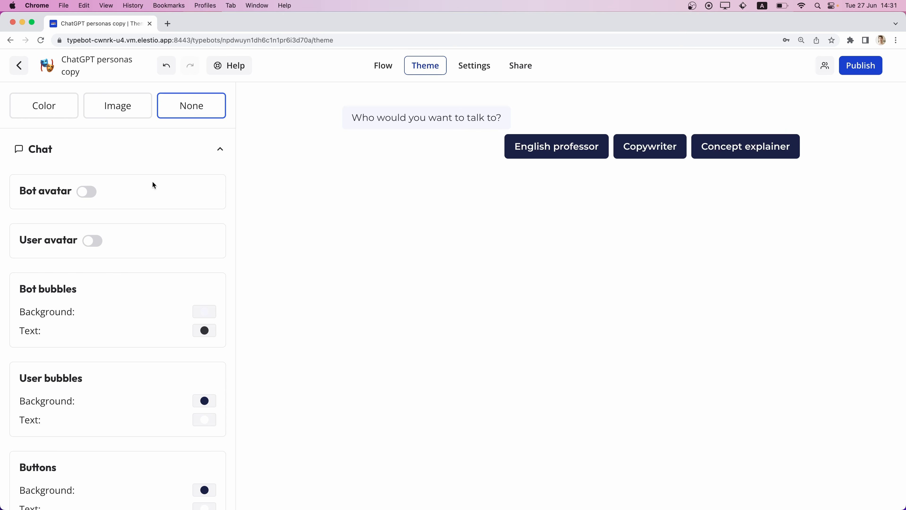
click(90, 192)
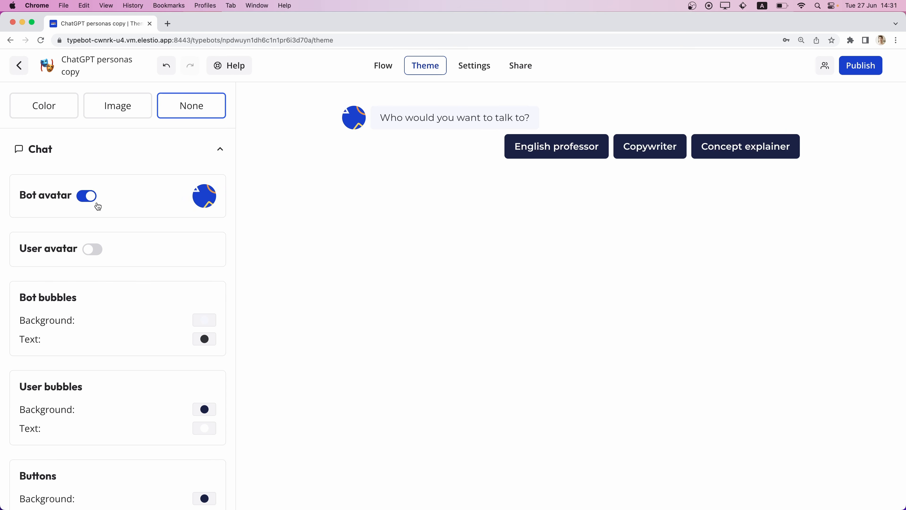
Examine the Upload, Emoji, Giphy, Unsplash and Icon sources available for the bot avatar image.
click(205, 197)
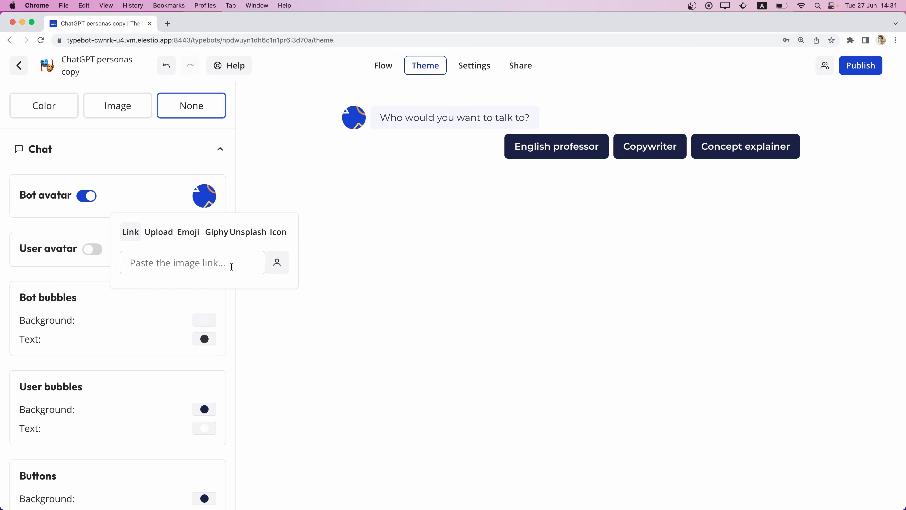
click(154, 235)
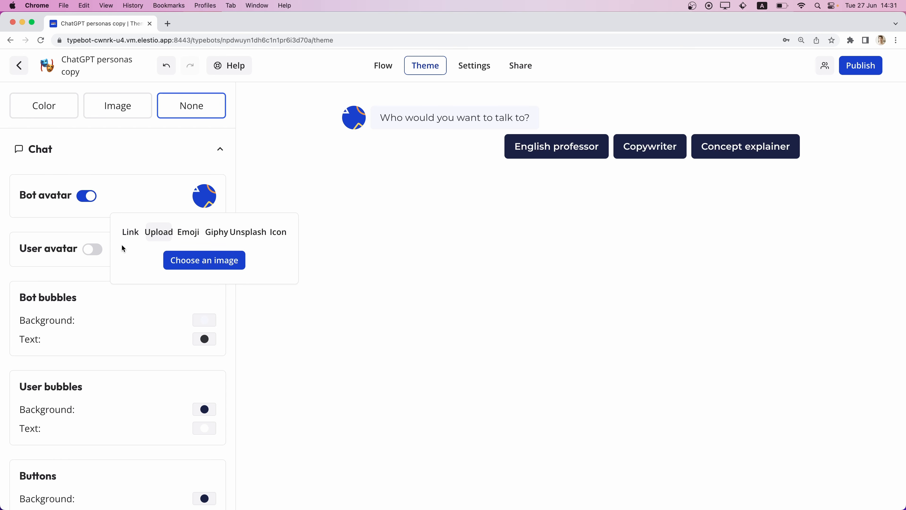
click(188, 232)
click(217, 236)
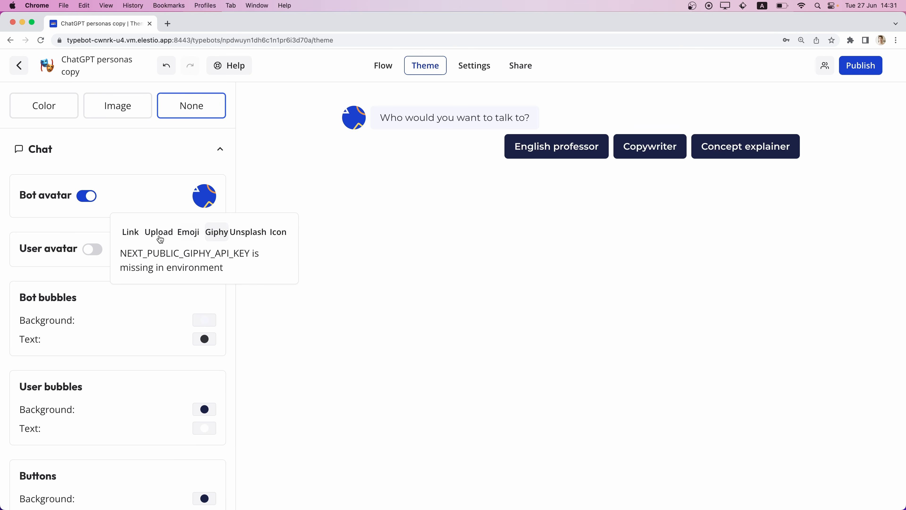
click(253, 236)
click(218, 234)
click(278, 234)
scroll(165, 360, down, 5)
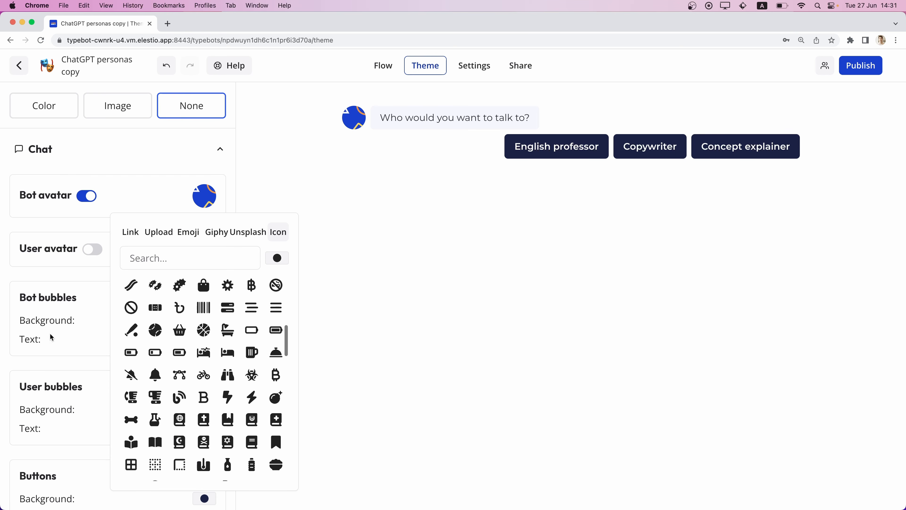
click(53, 265)
Try enabling the user avatar and opening its image picker, and turn the user avatar back off.
click(94, 250)
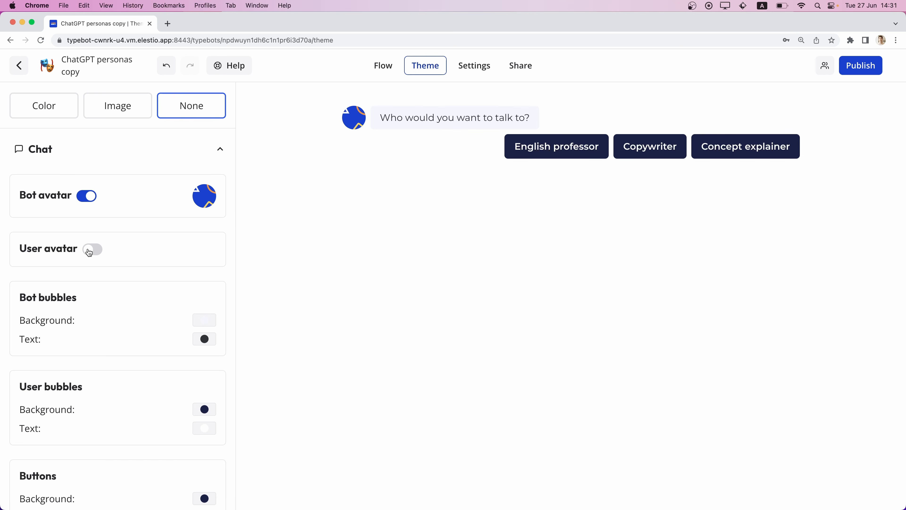
click(209, 254)
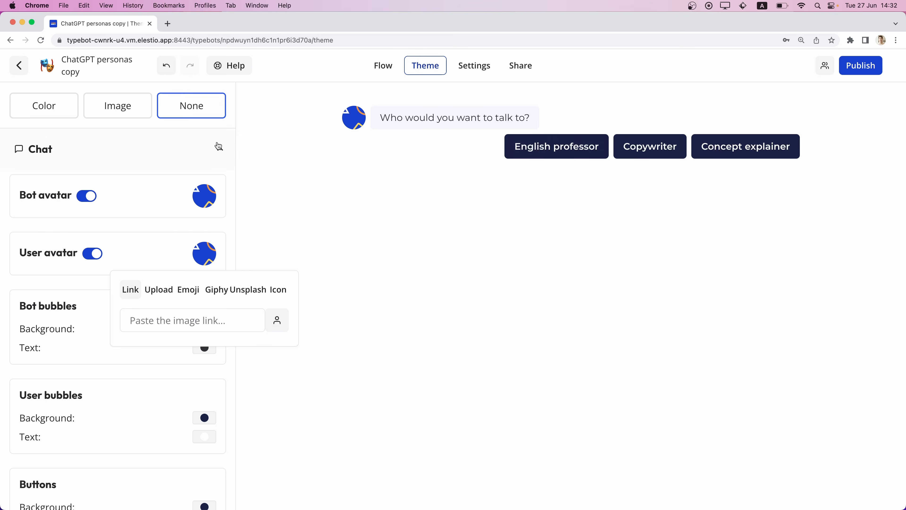
click(92, 254)
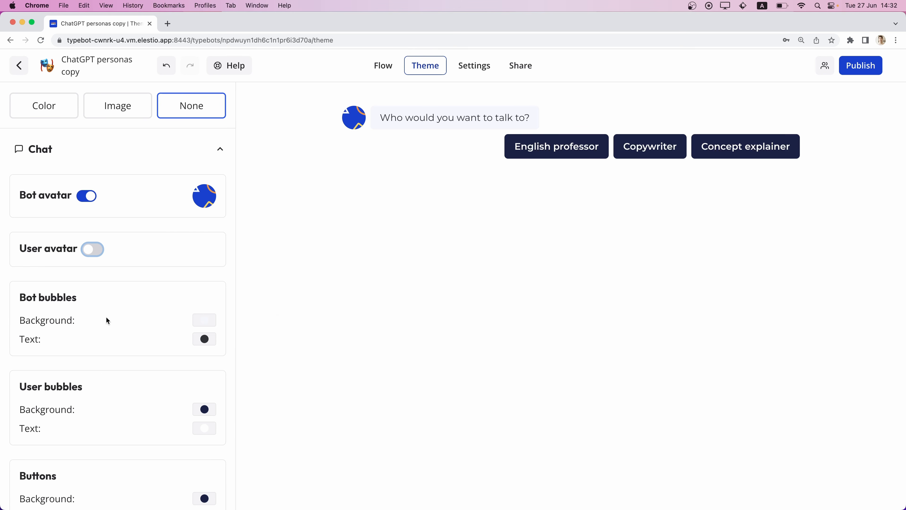
Compare the corner roundness options in the chat theme and apply the fully rounded one.
scroll(108, 318, down, 3)
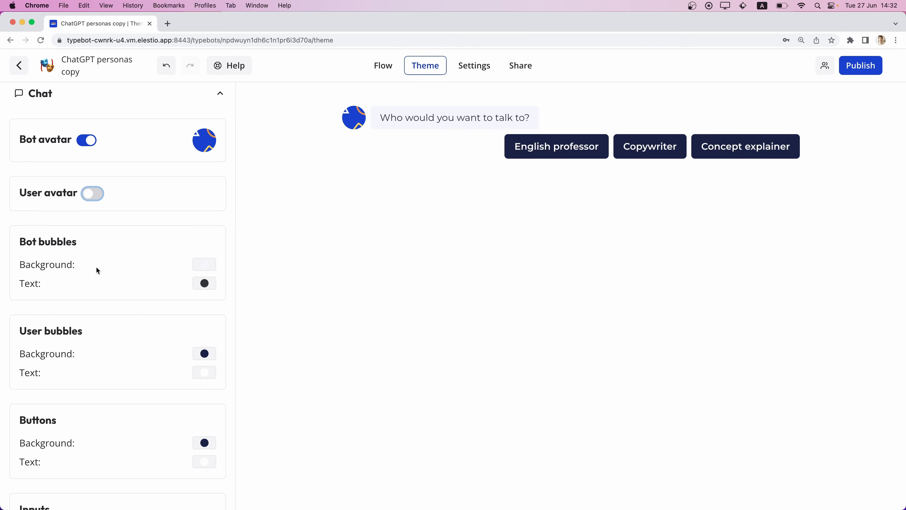
scroll(147, 356, down, 7)
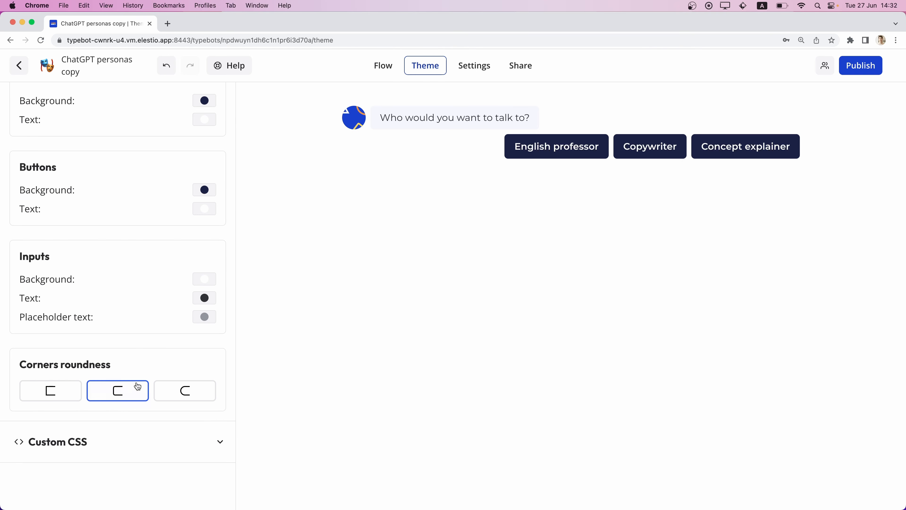
click(60, 391)
click(109, 395)
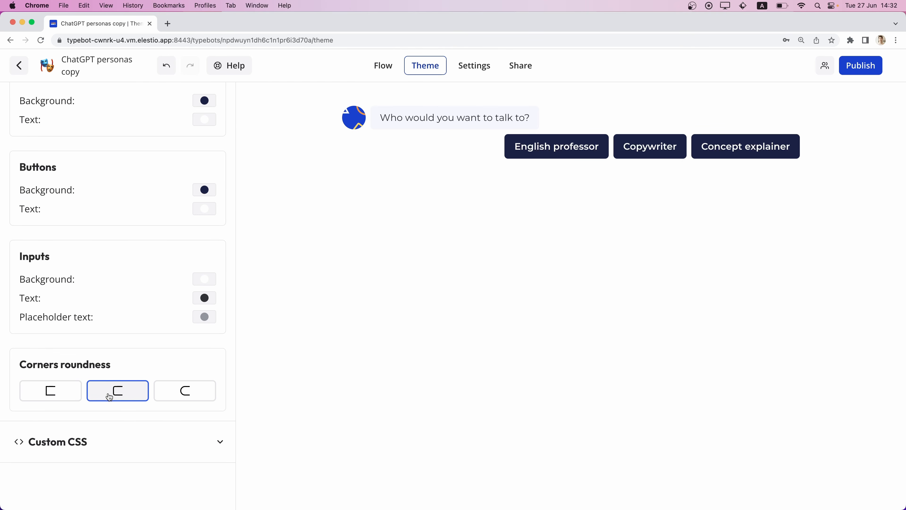
click(199, 394)
Expand the Custom CSS section of the theme and view its editor.
click(138, 446)
scroll(154, 377, down, 5)
click(97, 327)
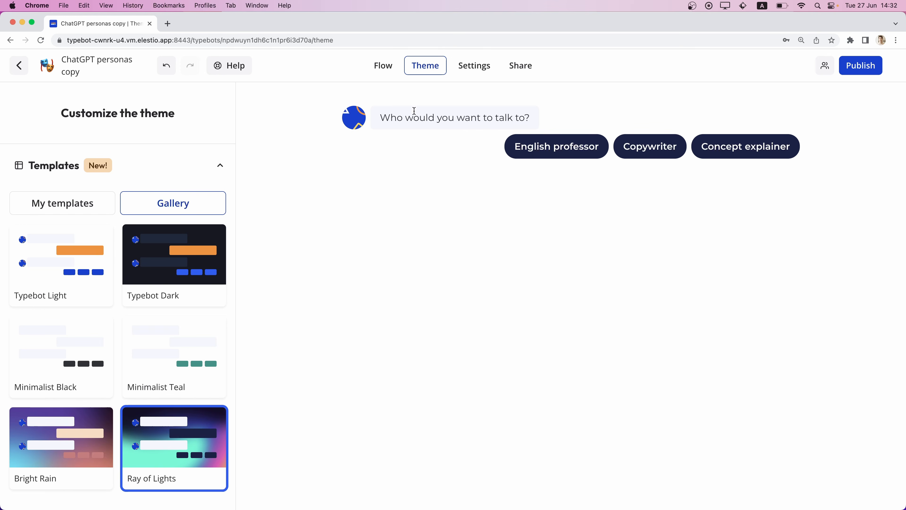
Open the bot's settings and preview the Typebot.io branding on and off, leaving it disabled.
click(480, 68)
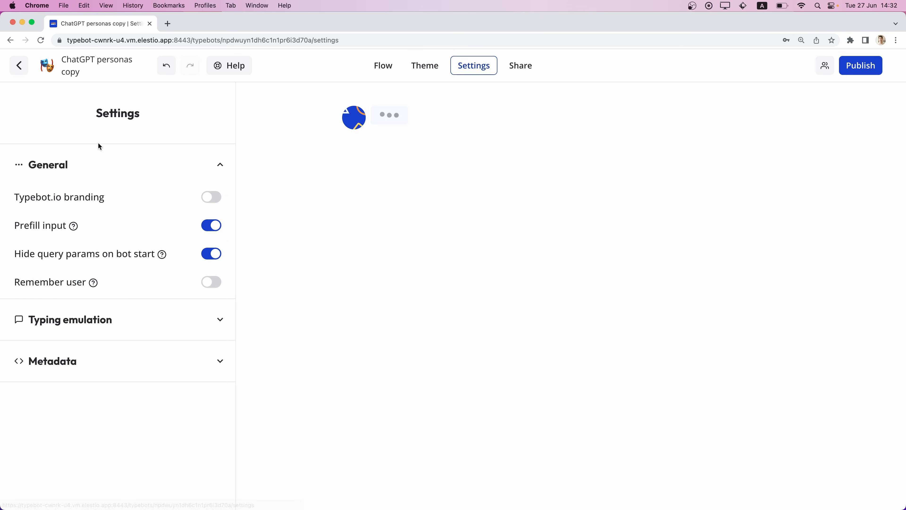
click(213, 202)
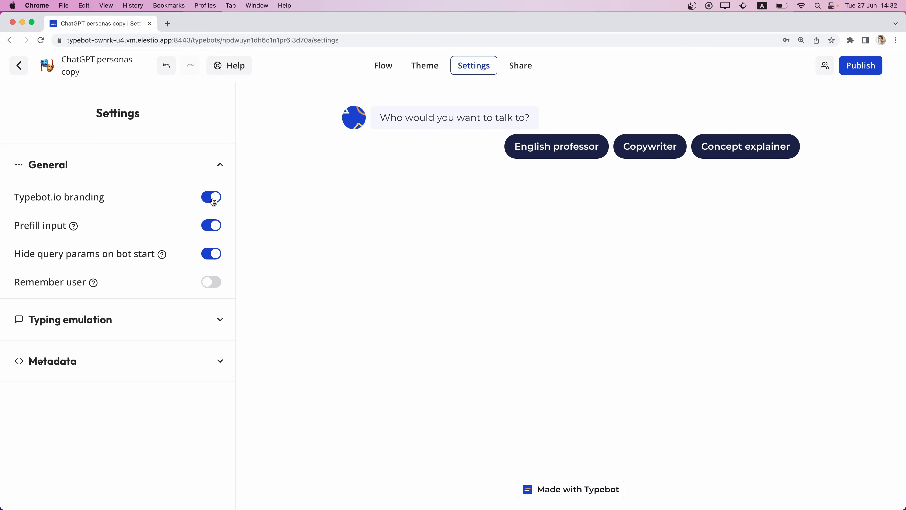
click(214, 202)
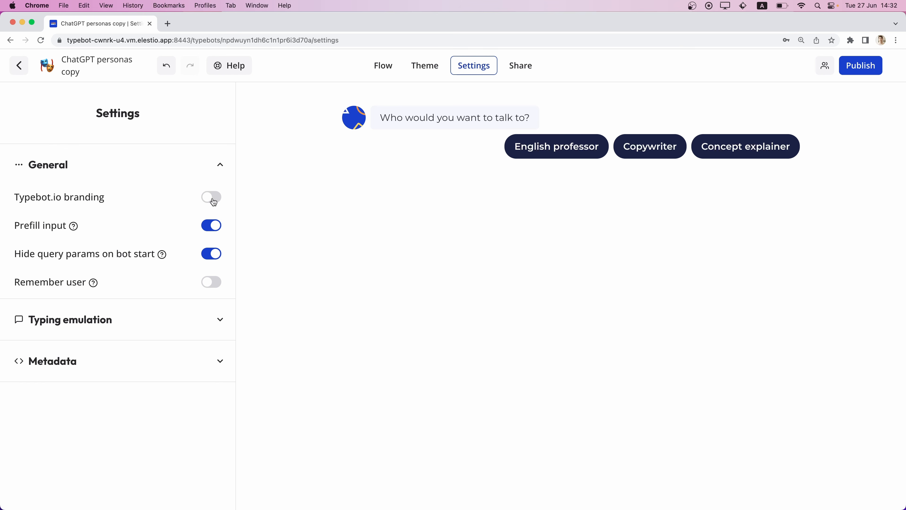
click(213, 202)
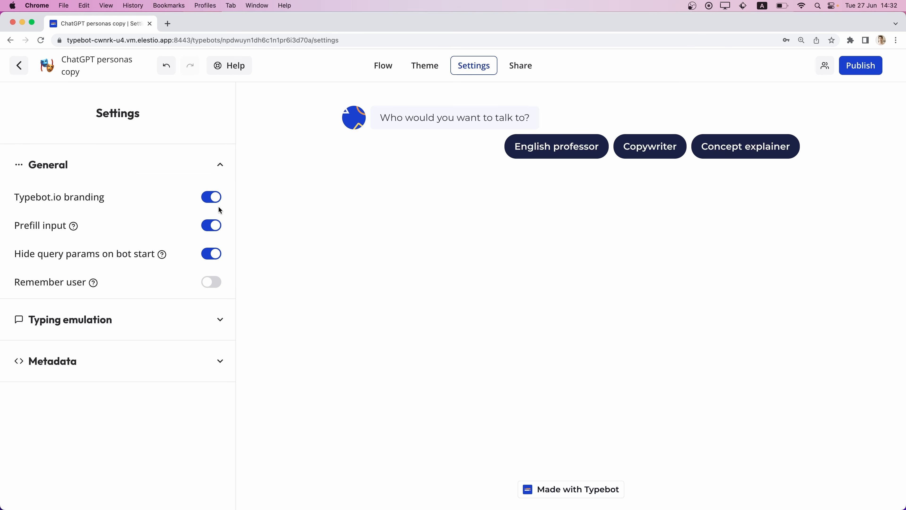
click(213, 199)
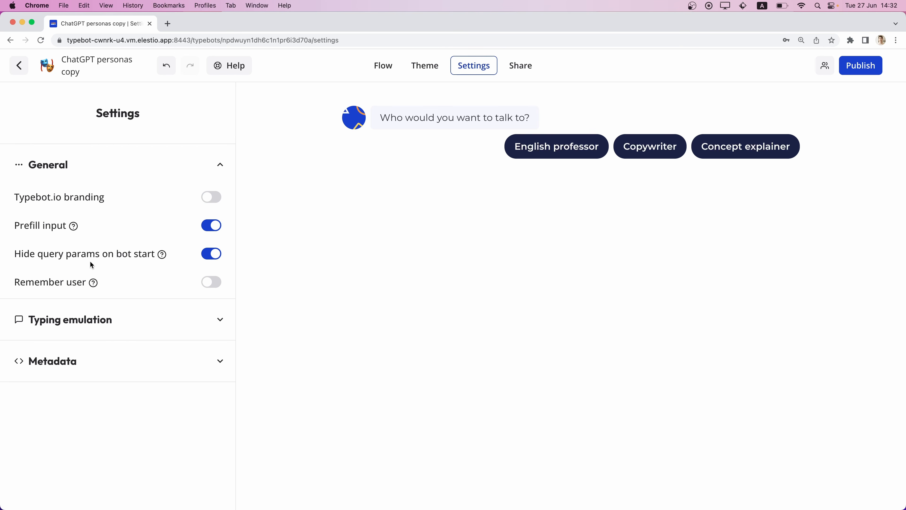
Read the explanation of Remember user and enable that setting.
mouse_move(93, 285)
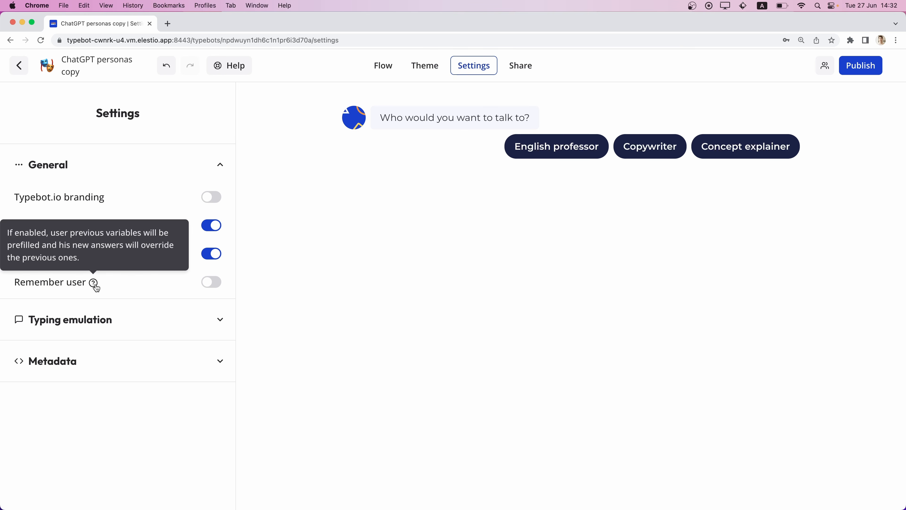
click(84, 282)
click(94, 319)
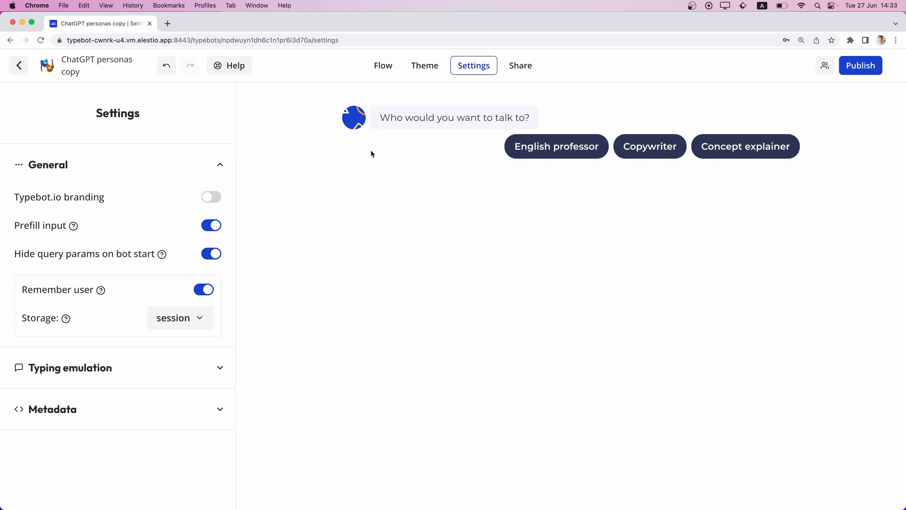
Open the bot's sharing page, review the available embed integrations, and open the Script embed options.
click(521, 64)
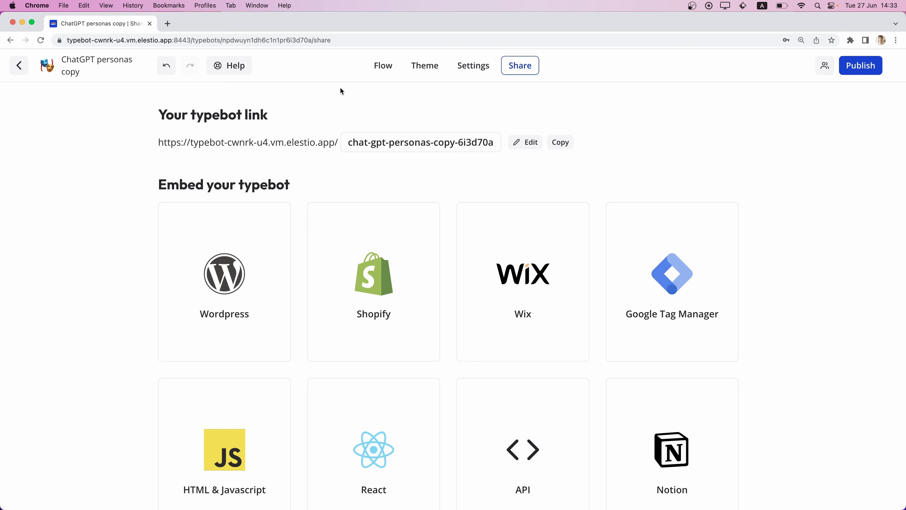
scroll(62, 337, down, 5)
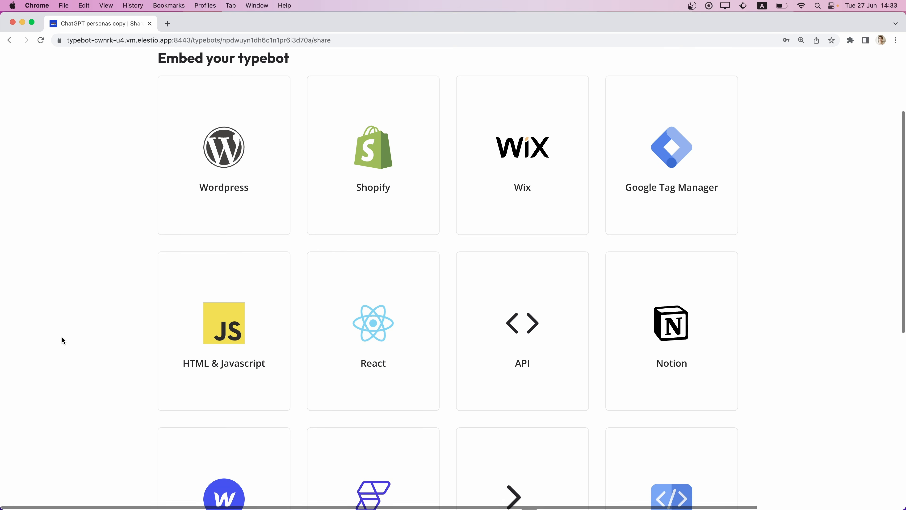
scroll(94, 300, up, 1)
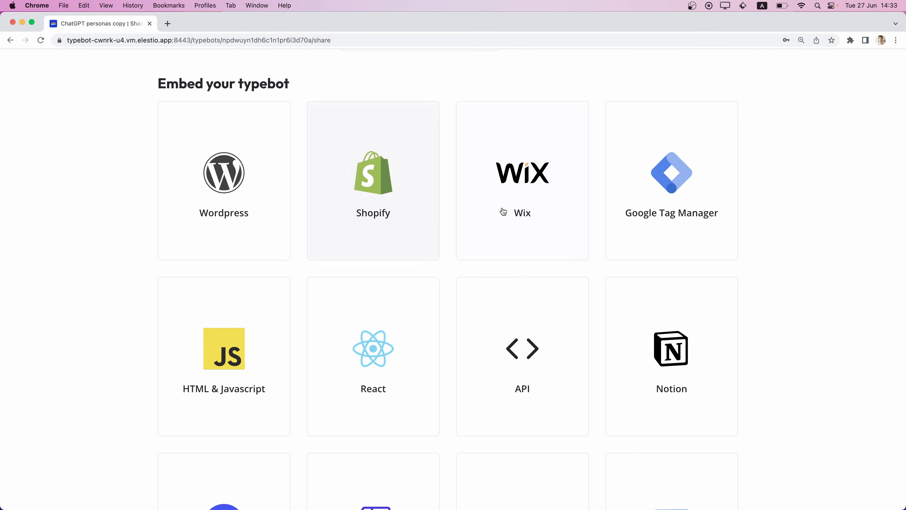
scroll(547, 253, down, 5)
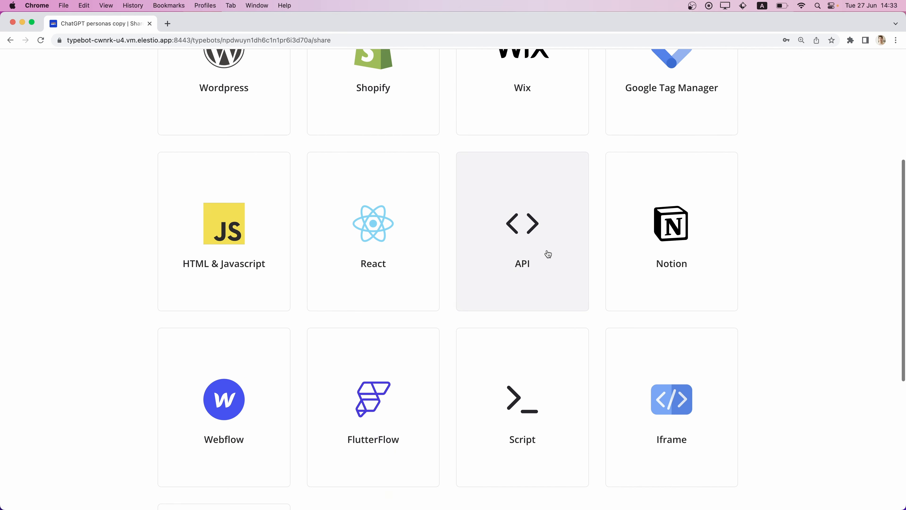
scroll(433, 310, down, 3)
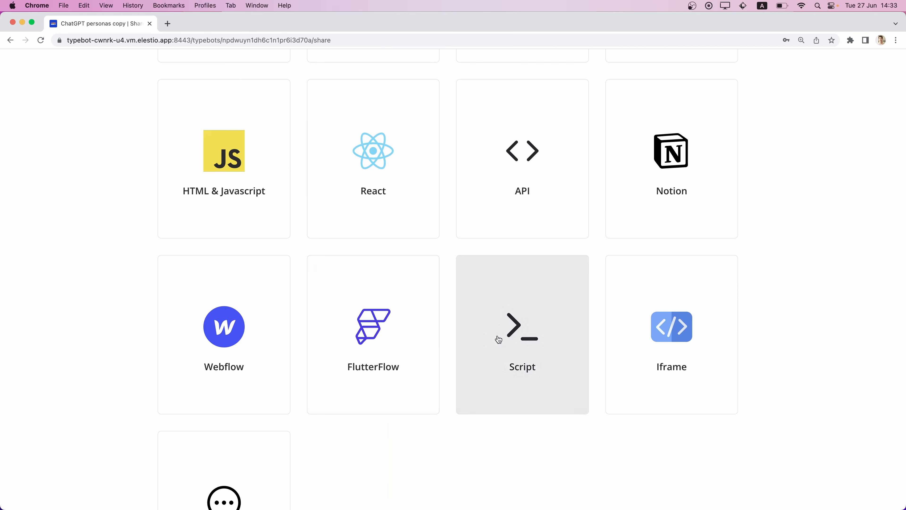
click(499, 339)
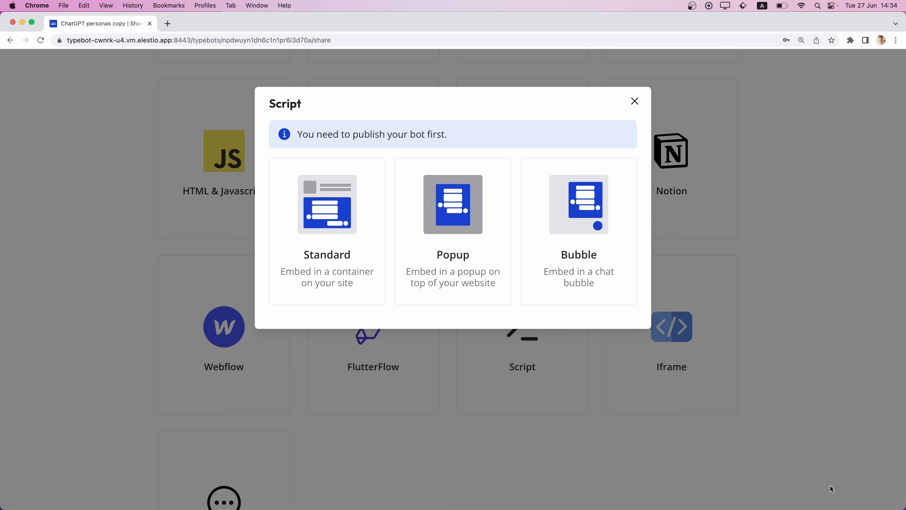
Choose the Bubble embed for the Script integration and copy its initialization script.
click(580, 274)
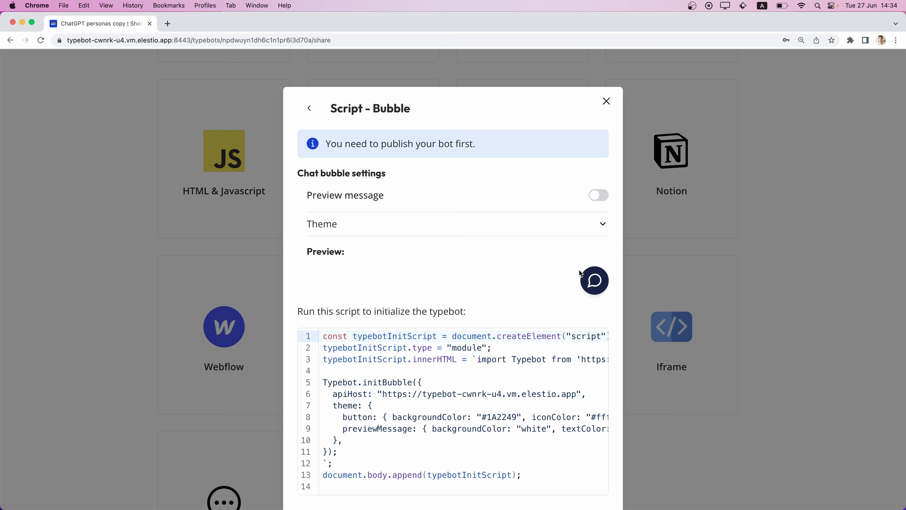
scroll(579, 270, down, 2)
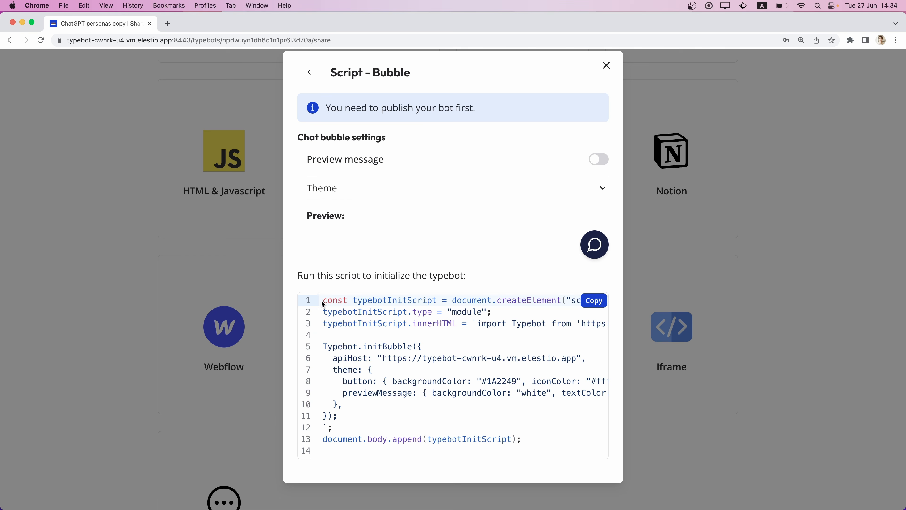
click(593, 303)
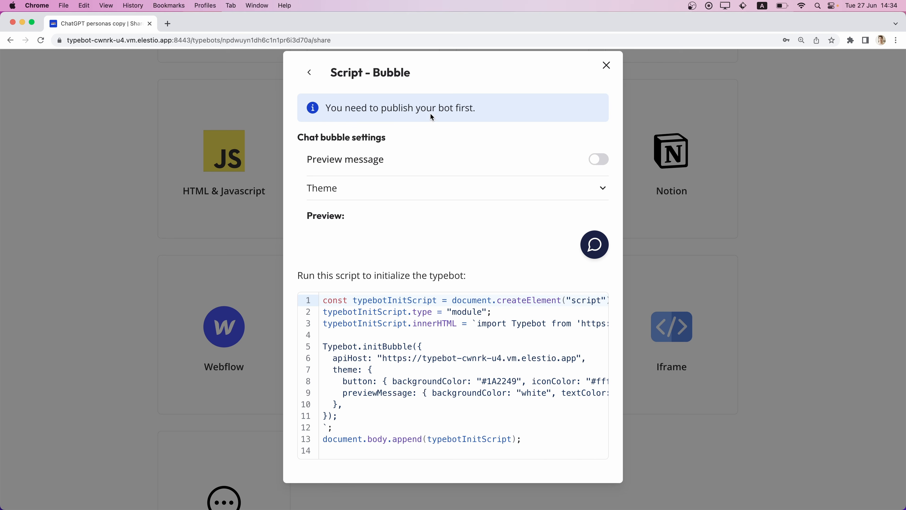
Close the Script embed dialog and publish the bot.
click(607, 65)
scroll(609, 64, up, 10)
click(862, 65)
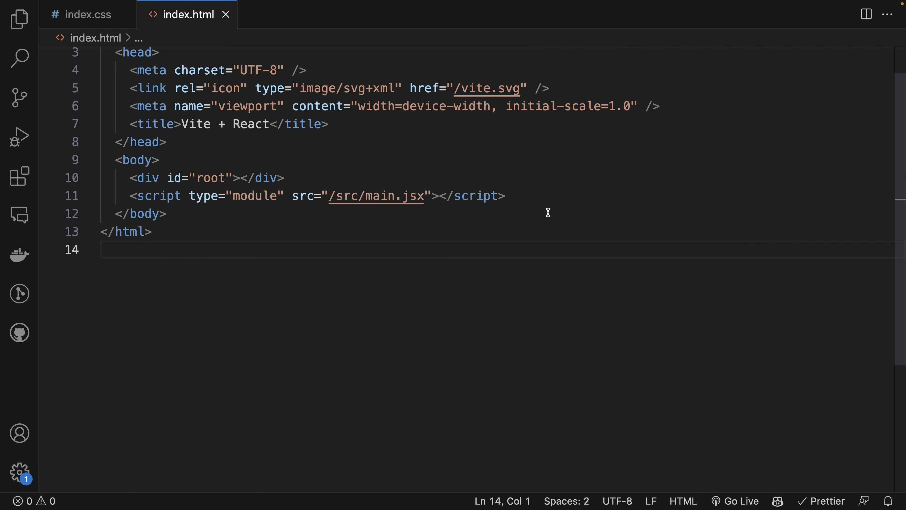
In VS Code, paste the copied code into a new script element below the main.jsx script in index.html, save, and open the site's chat bubble.
click(559, 200)
key(Return)
text(<script>)
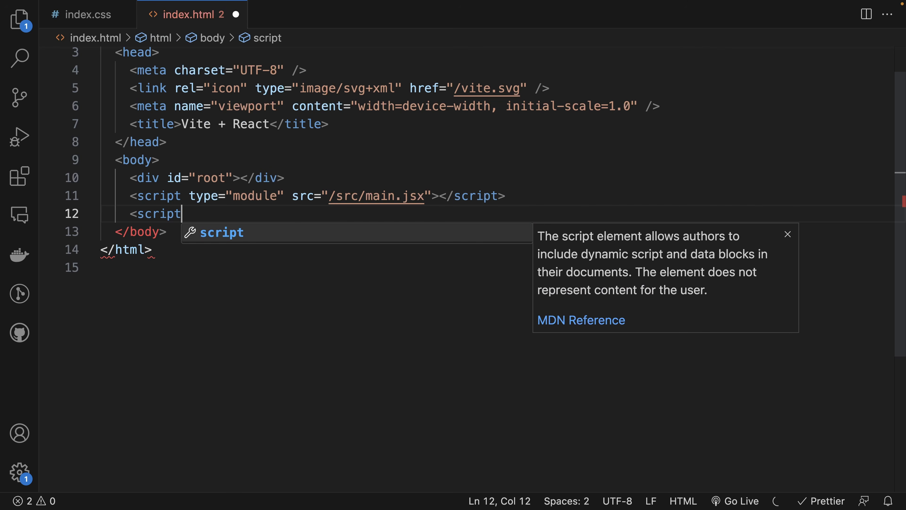
key(Return)
key(super+v)
key(super+s)
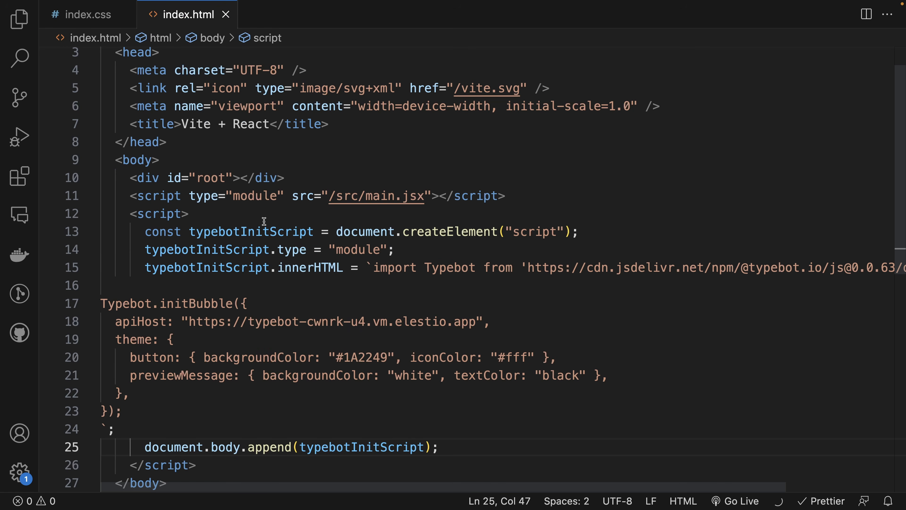
drag(130, 213, 200, 214)
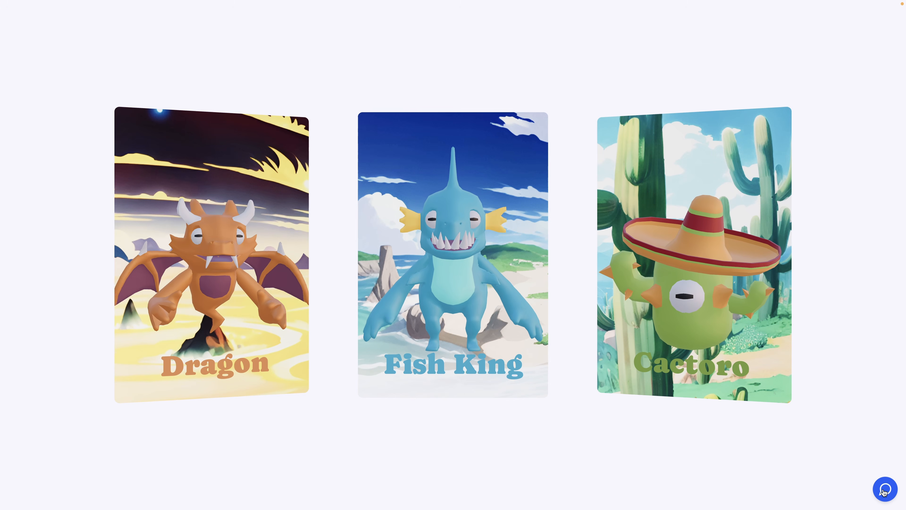
click(884, 493)
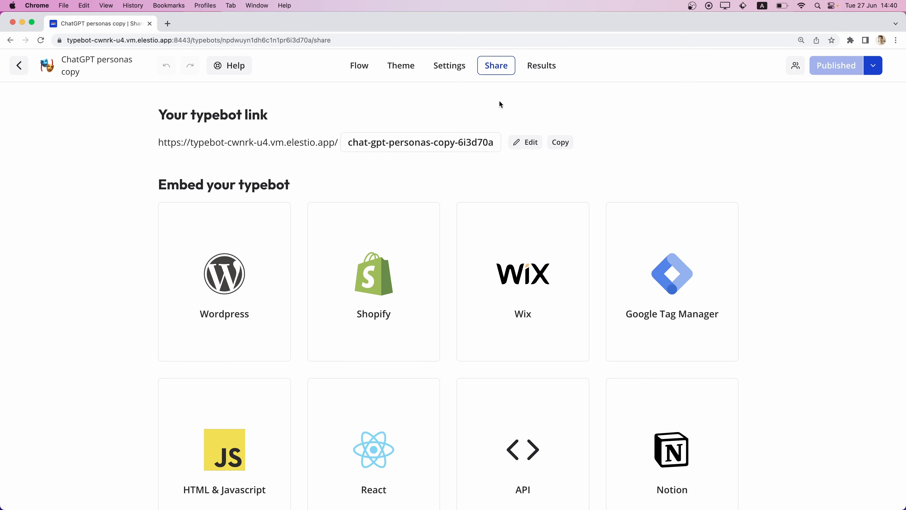
Open the bot's results and review all columns of the submissions table.
click(548, 71)
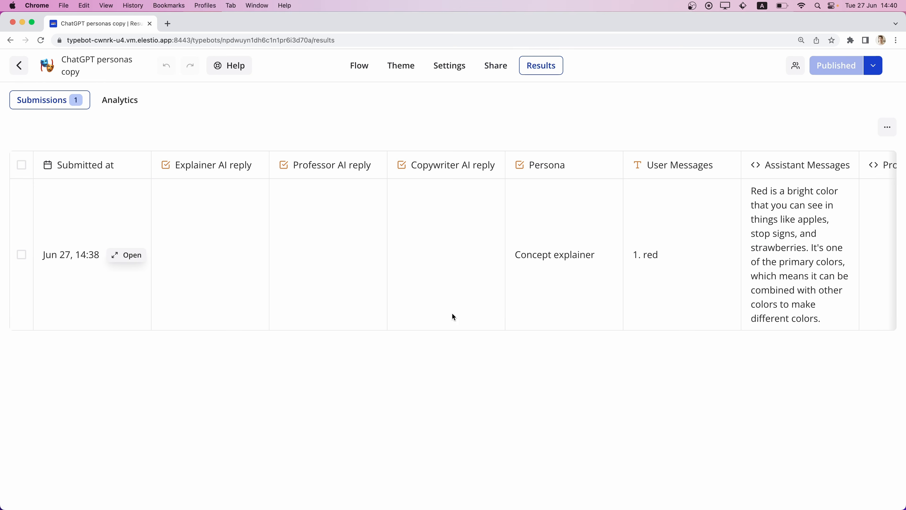
scroll(249, 272, right, 4)
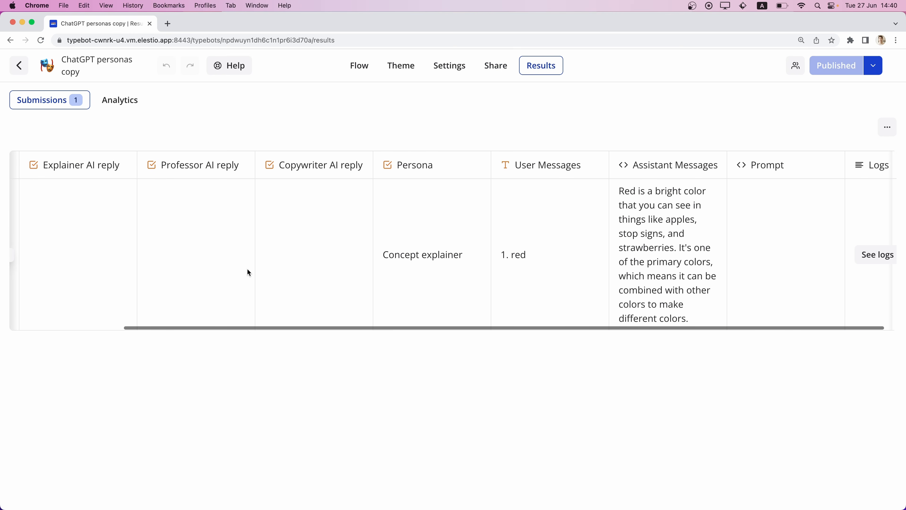
scroll(336, 275, left, 4)
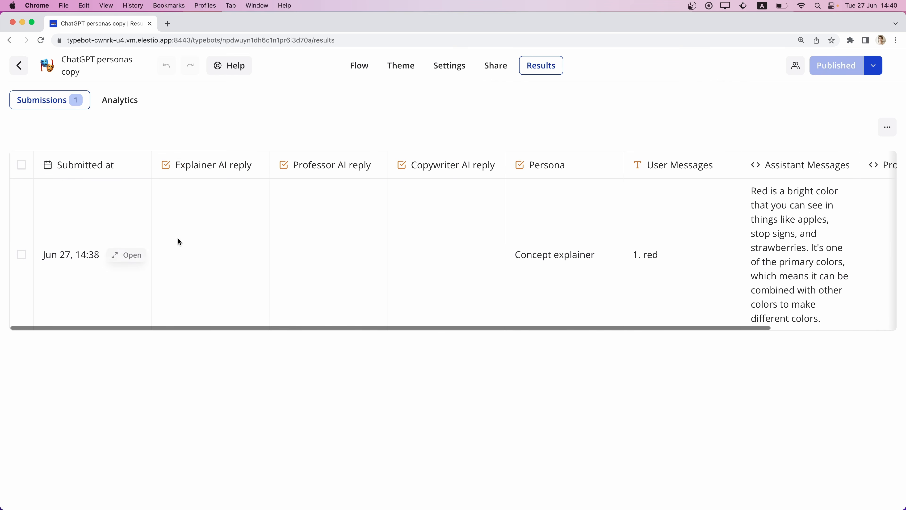
scroll(556, 261, right, 4)
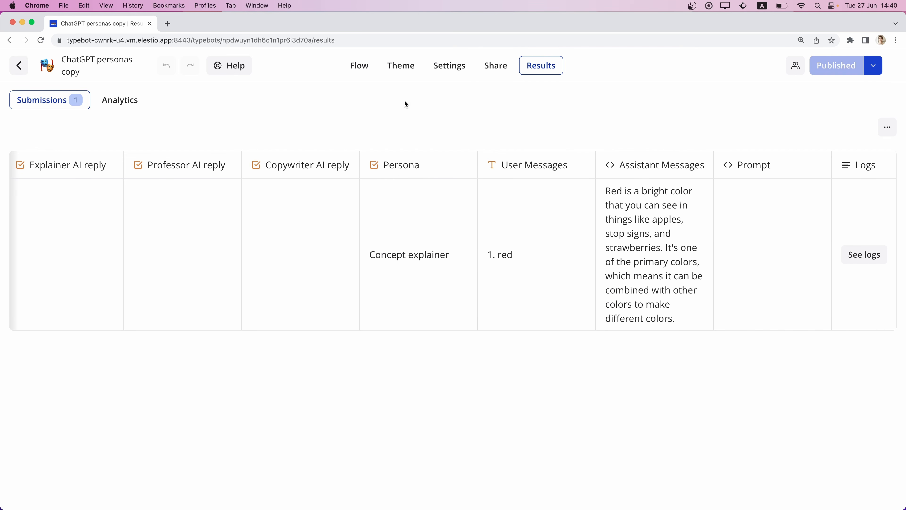
scroll(232, 218, left, 4)
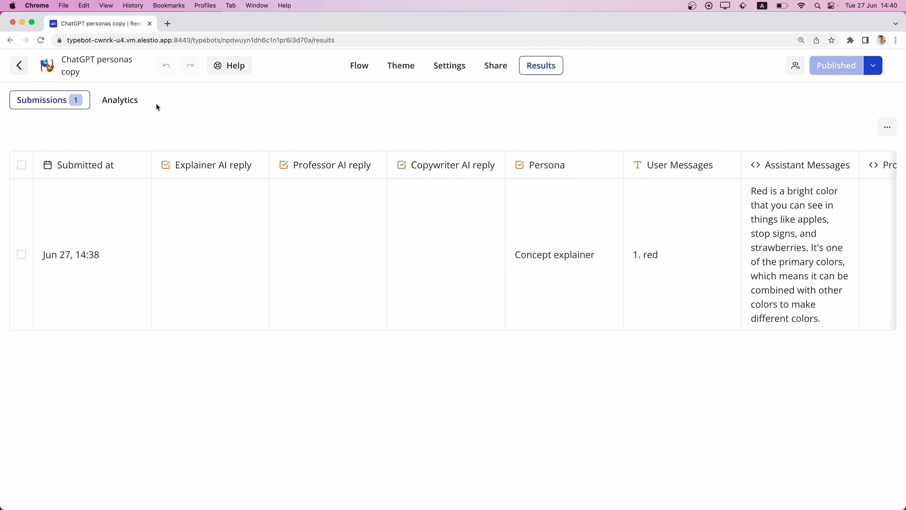
Return to the workspace dashboard and view the account settings and the workspace's Members page.
click(18, 66)
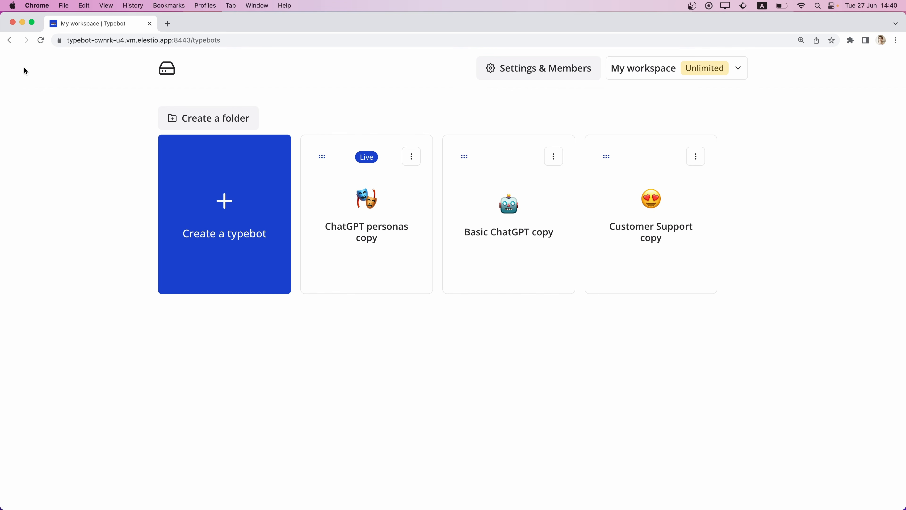
click(551, 69)
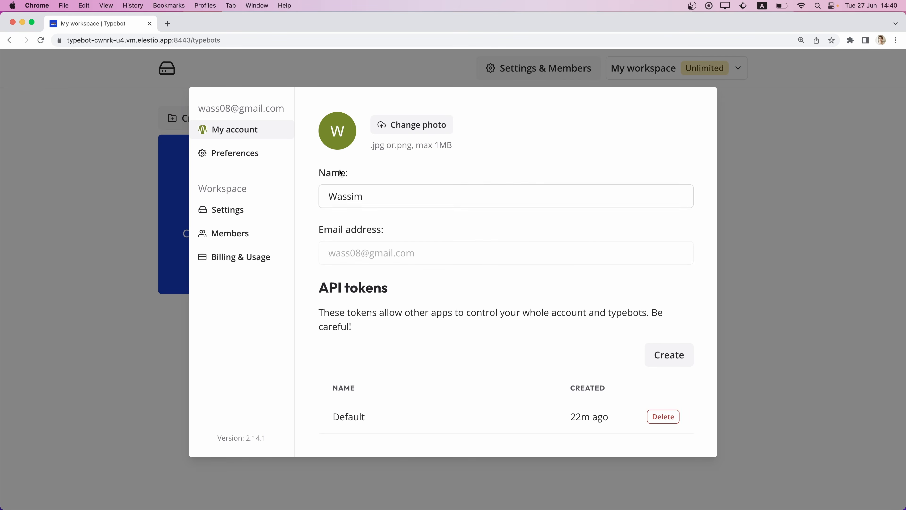
click(230, 233)
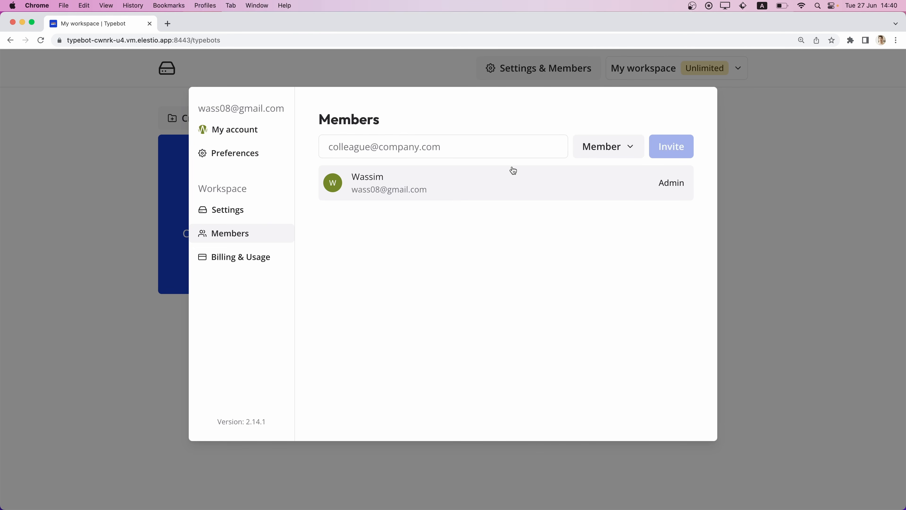
Review the account preferences for language, editor navigation and appearance.
click(235, 152)
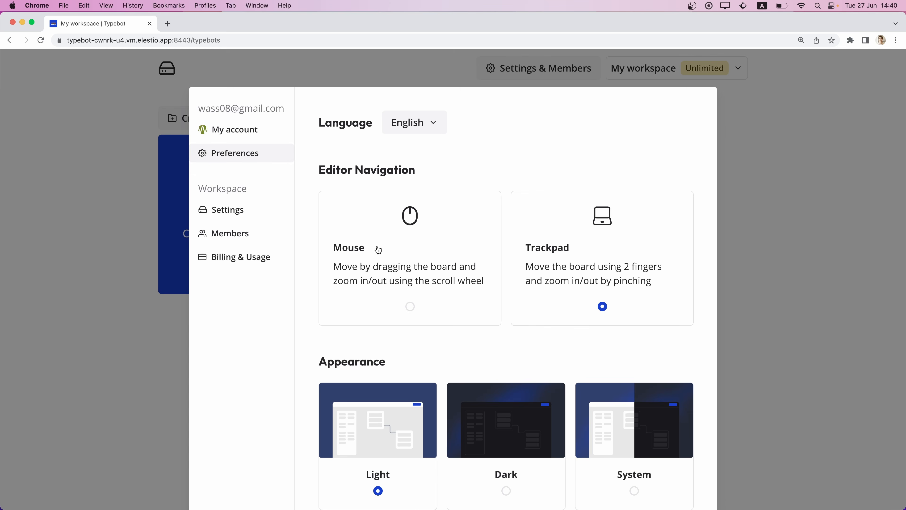
scroll(378, 250, down, 3)
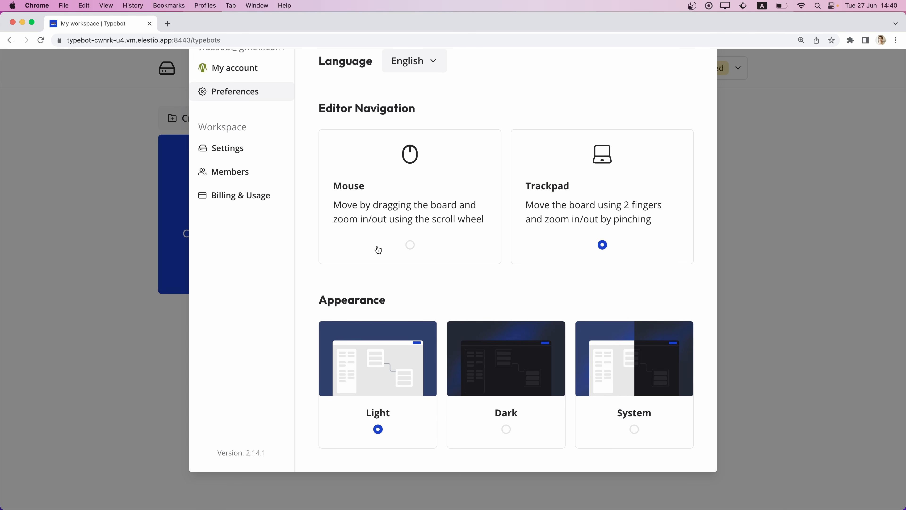
scroll(378, 250, up, 3)
View the workspace's icon and name settings, and examine its chat and storage usage and subscription.
click(234, 210)
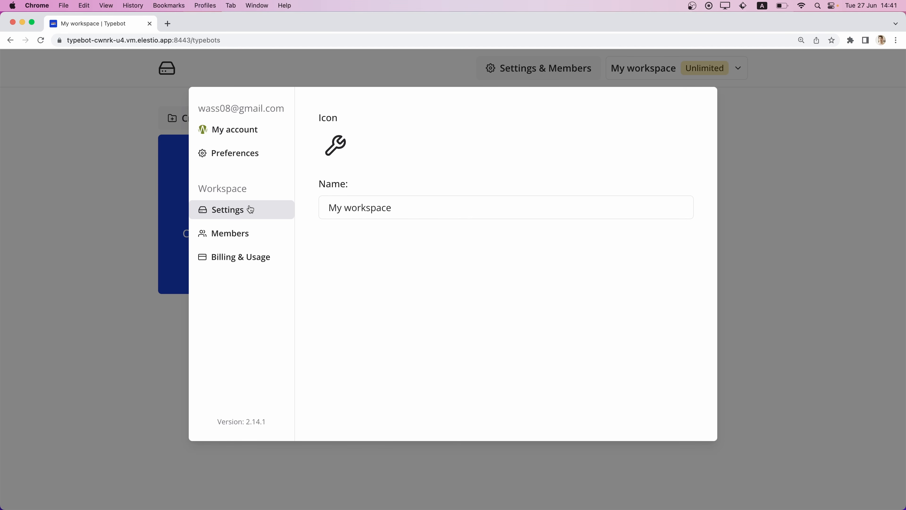
click(239, 257)
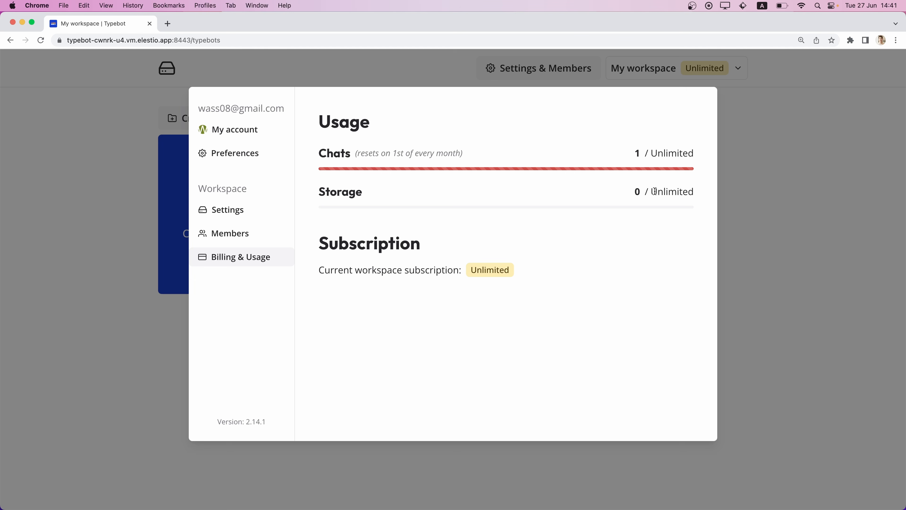
double_click(668, 191)
drag(315, 243, 586, 289)
click(586, 289)
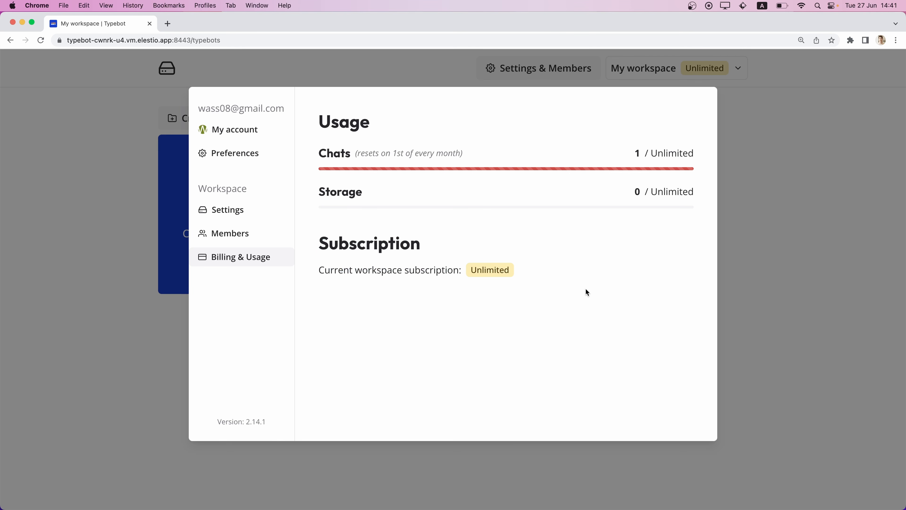